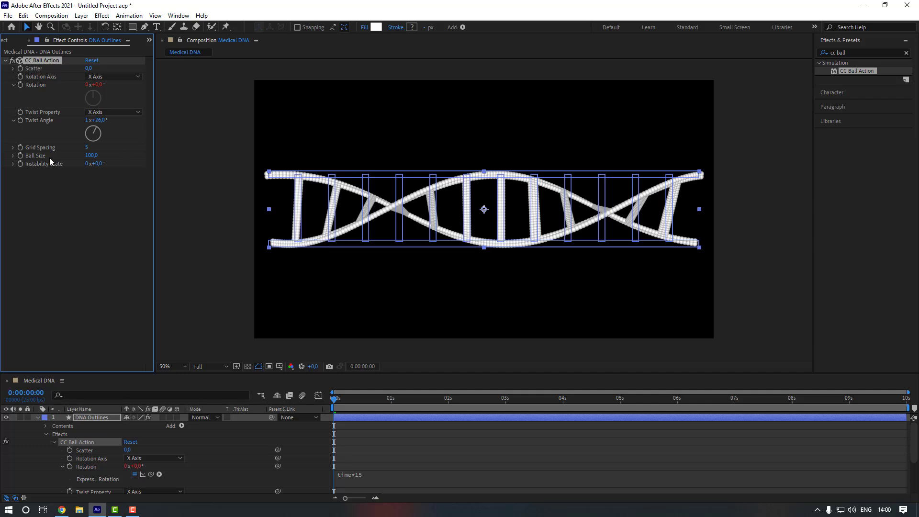
- Set the CC Ball Action's Grid Spacing to 2 and Ball Size to 65
click(87, 148)
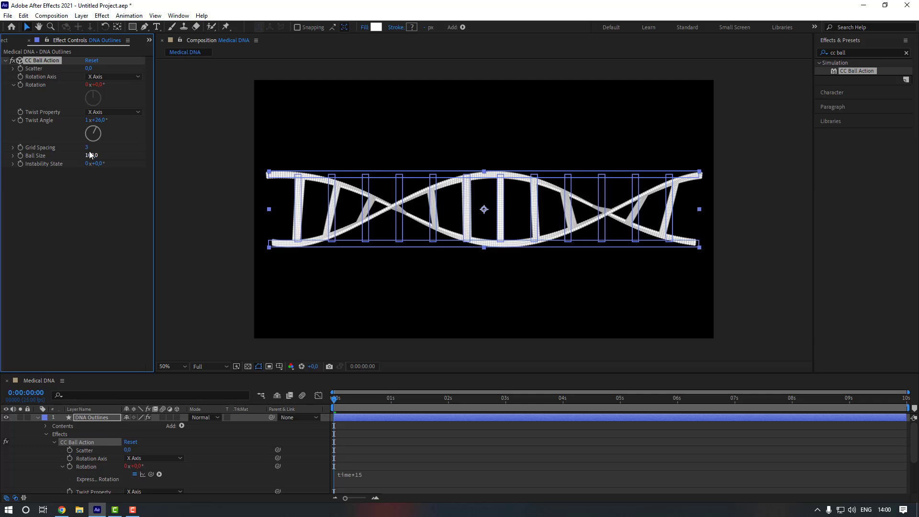
text(2)
key(Return)
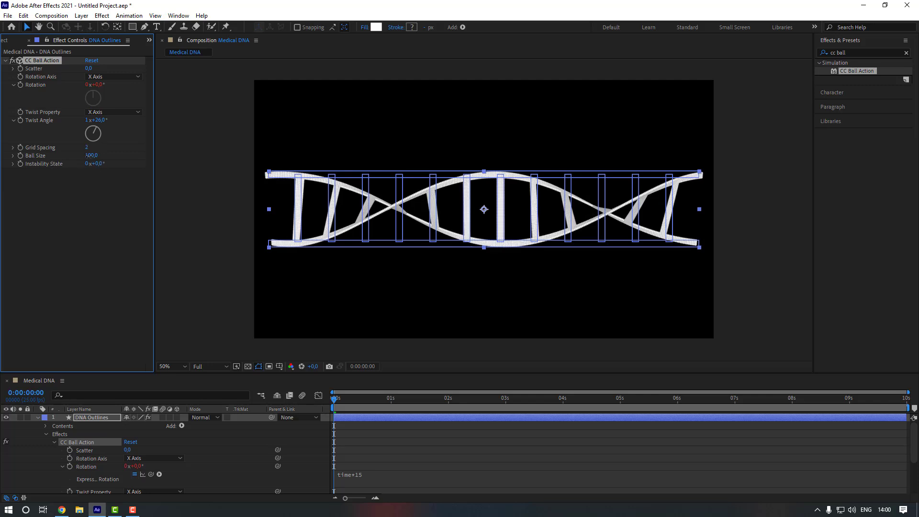
drag(87, 156, 89, 156)
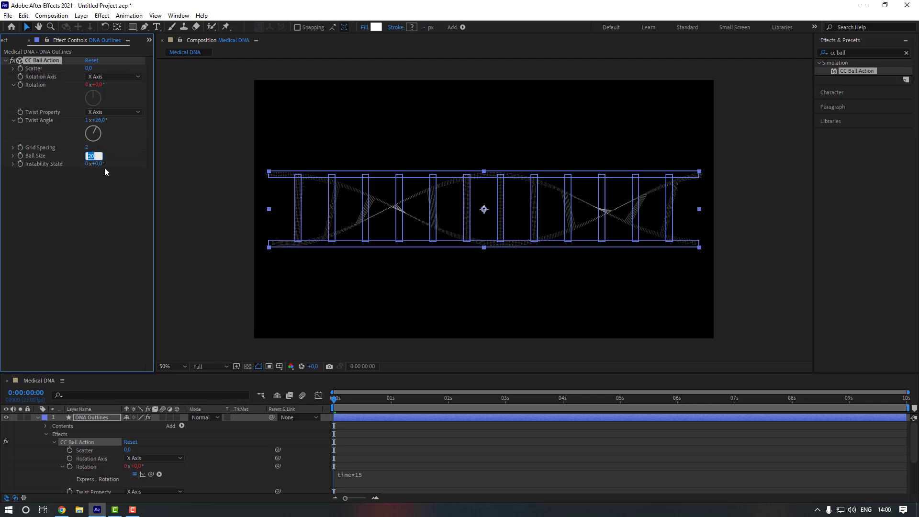
text(65)
key(Return)
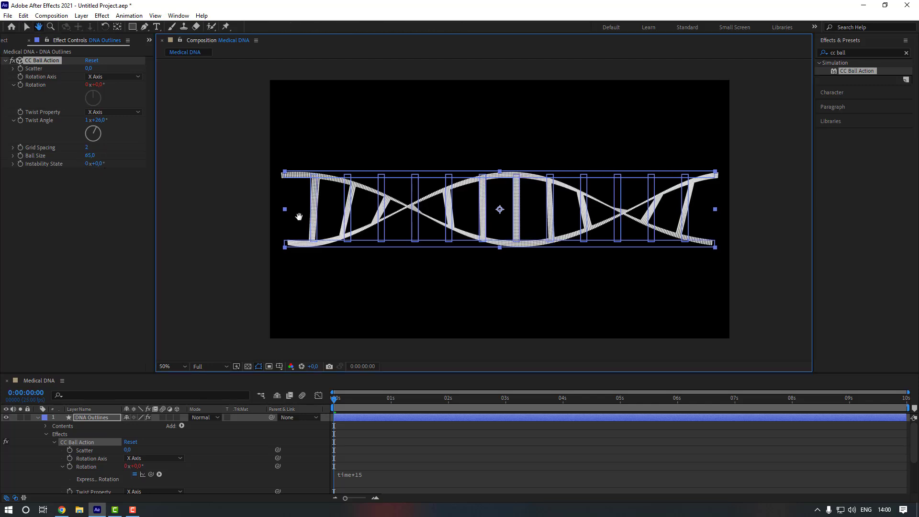
- Set the CC Ball Action's Grid Spacing to 3 and Ball Size to 45 on DNA Outlines
click(87, 148)
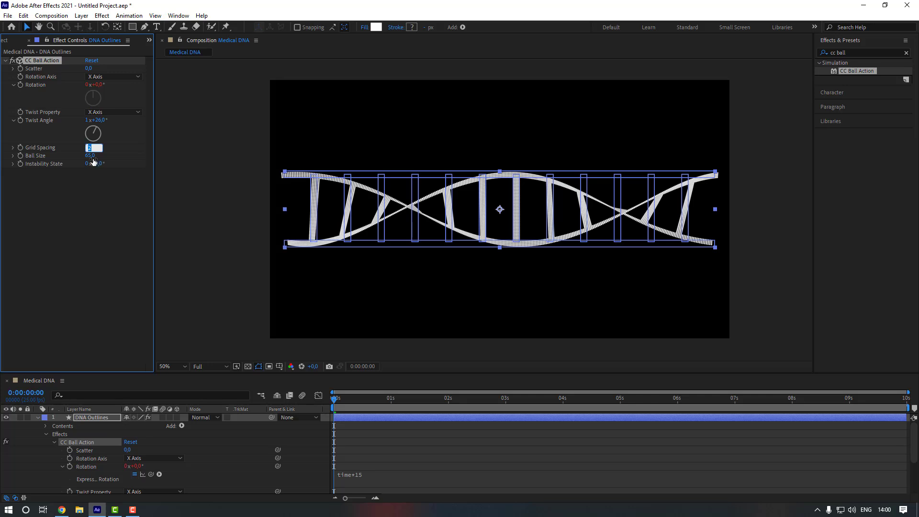
text(3)
key(Tab)
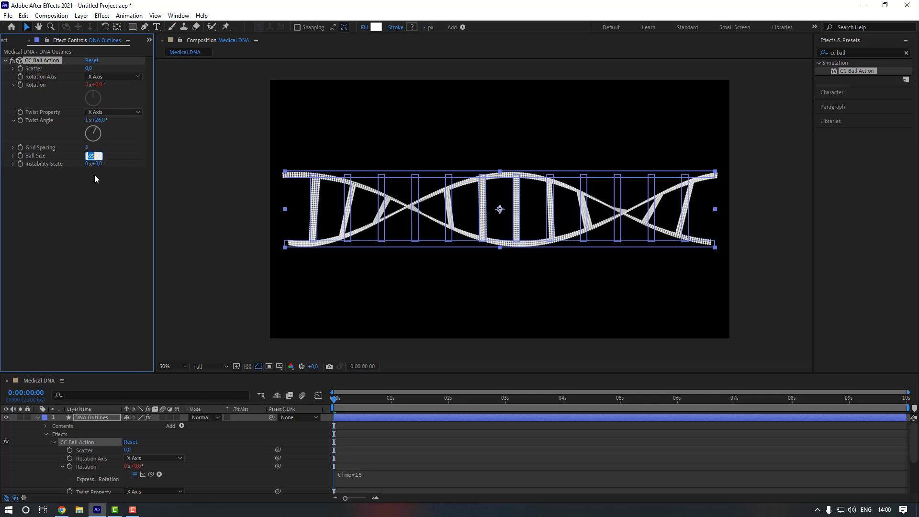
text(45)
click(111, 207)
click(24, 180)
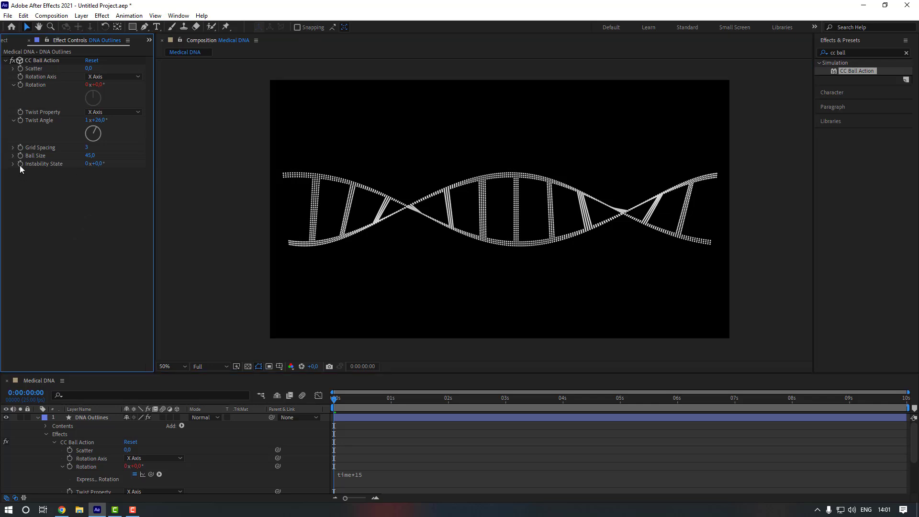
- Drive the CC Ball Action's Instability State with the expression time*1050 and preview the animation
alt+click(20, 163)
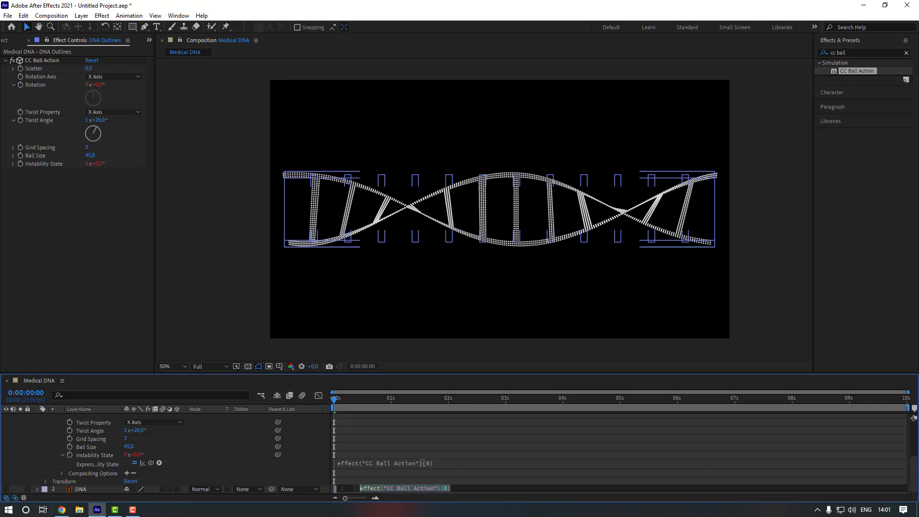
text(time*1050)
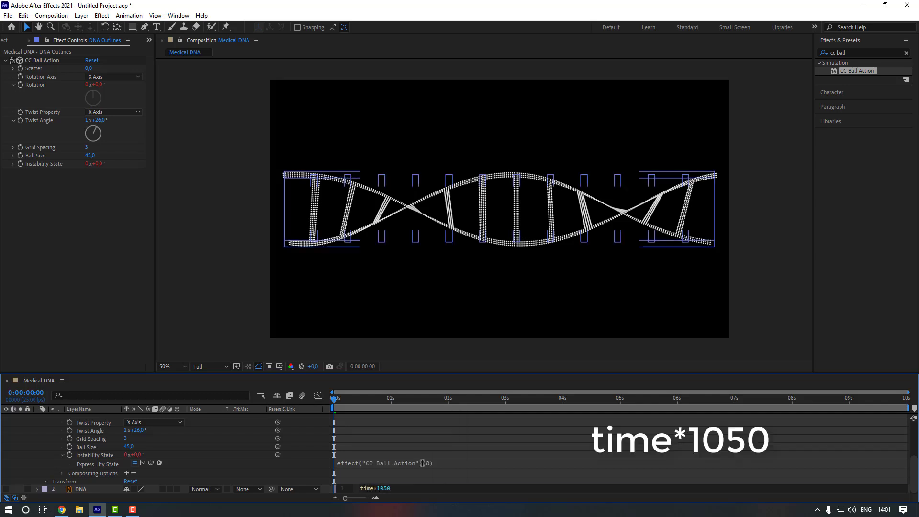
click(422, 463)
drag(334, 403, 334, 403)
key(space)
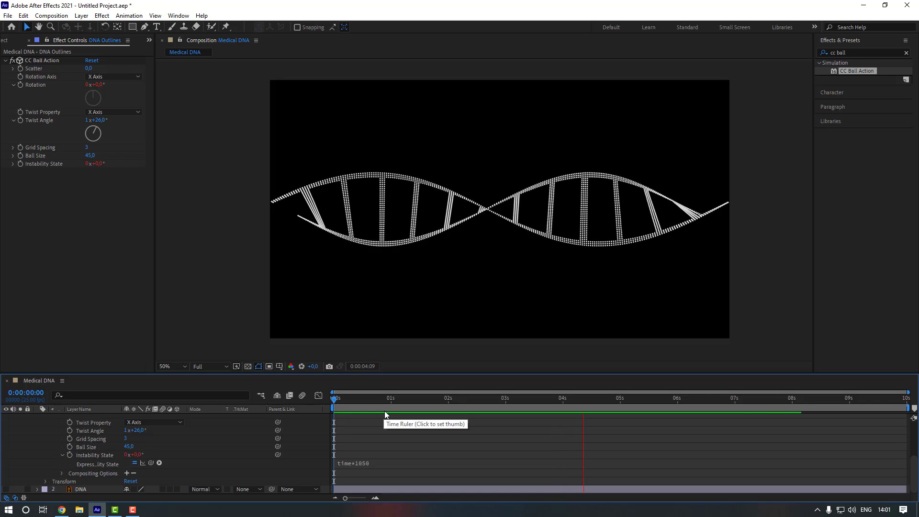
key(space)
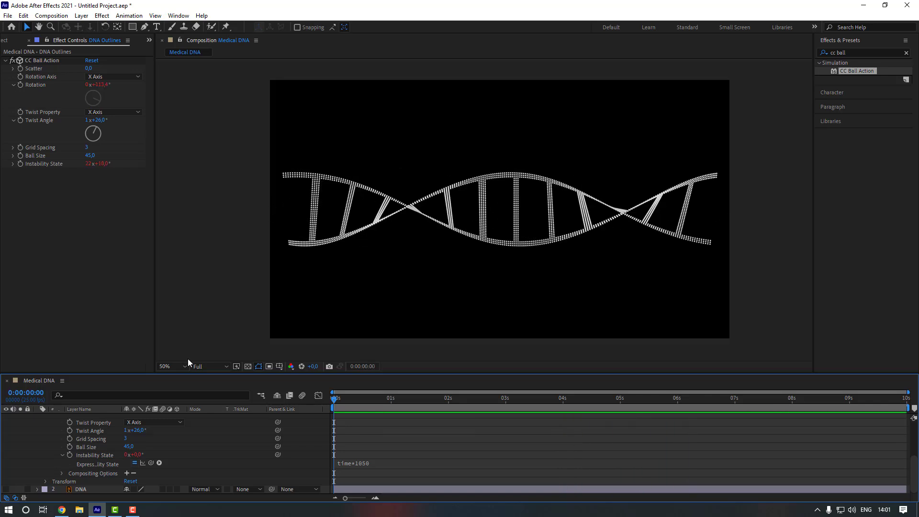
- Try CC Ball Action Scatter values of 5 and 2 on the DNA strand
drag(89, 68, 91, 68)
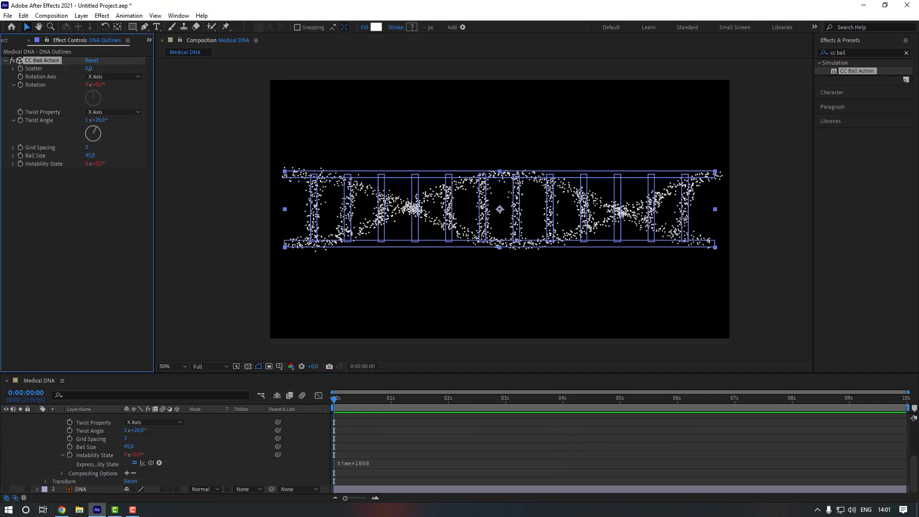
click(90, 69)
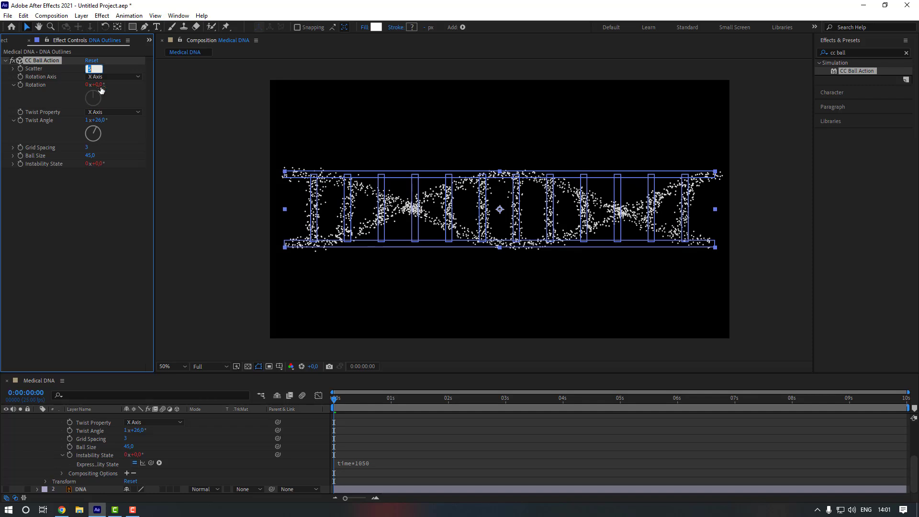
text(2)
key(Return)
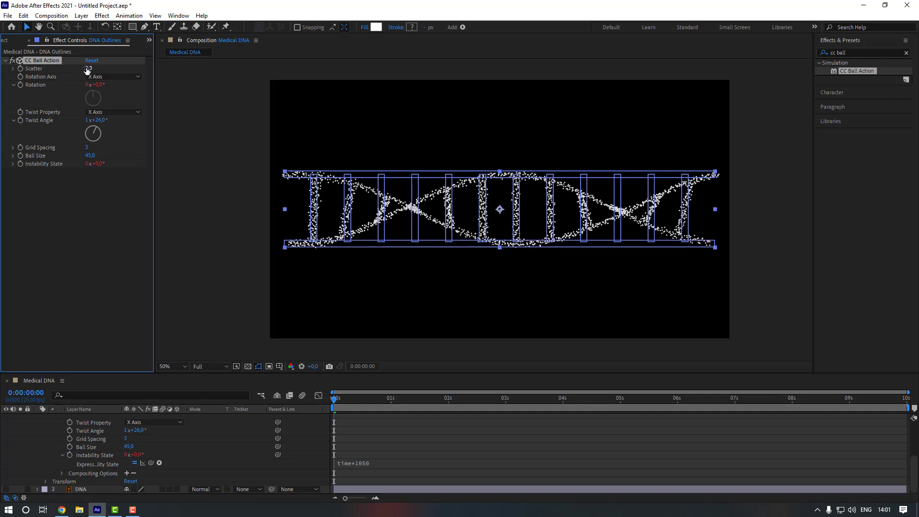
- Set the CC Ball Action's Scatter to 1 and preview the result
click(86, 70)
text(1)
key(Return)
click(316, 321)
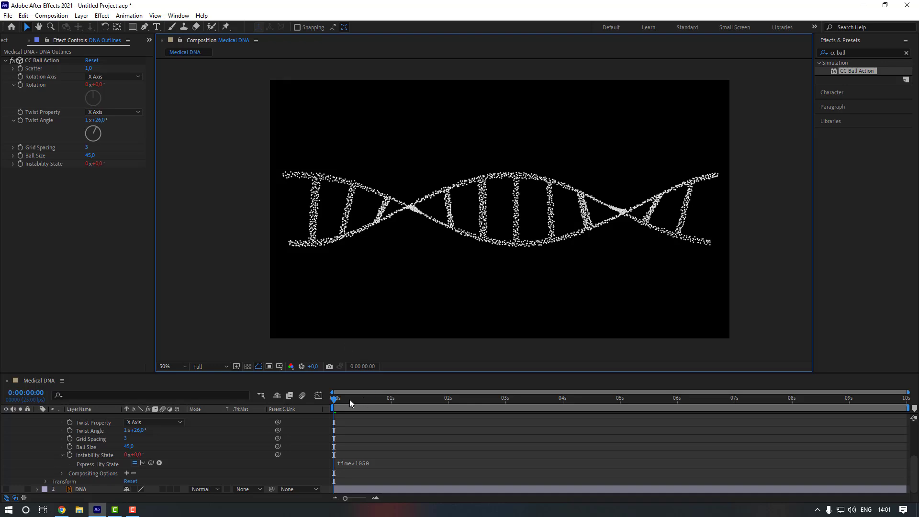
key(space)
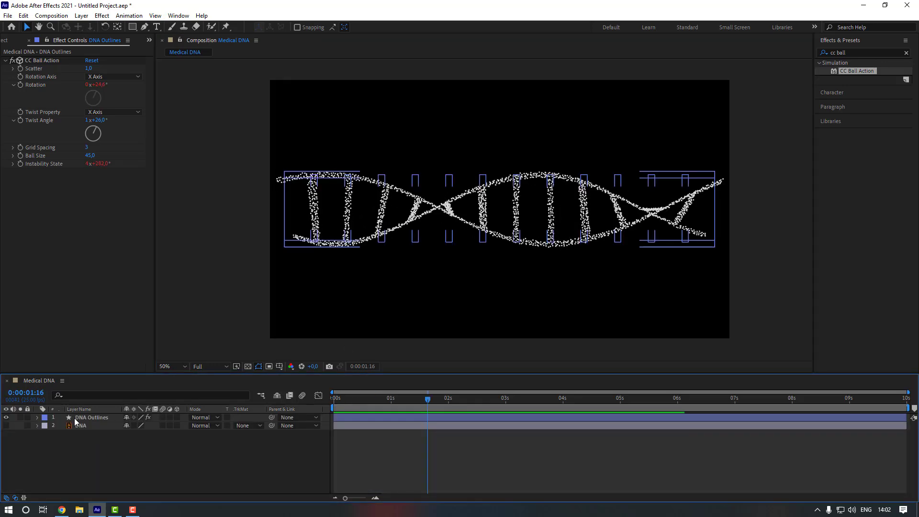
click(105, 448)
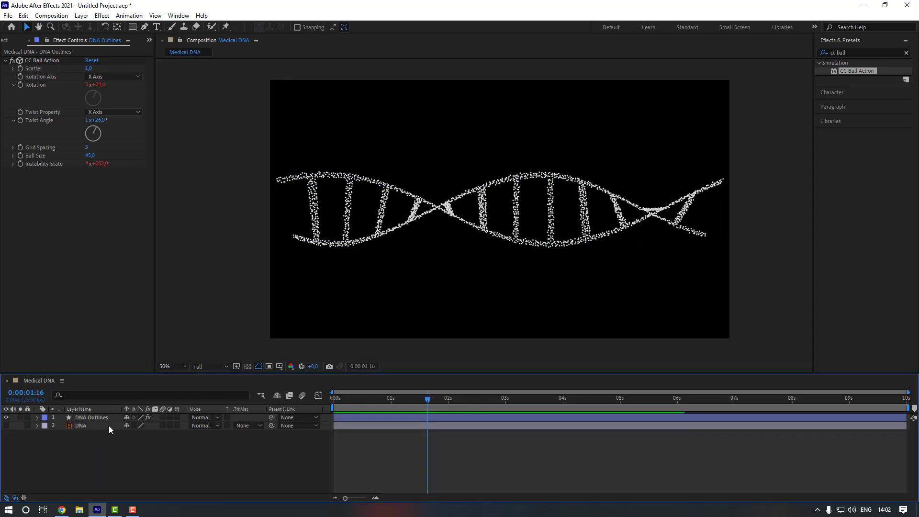
- Apply the Transform effect to the DNA Outlines layer and set its Rotation to -25°
click(104, 419)
click(906, 53)
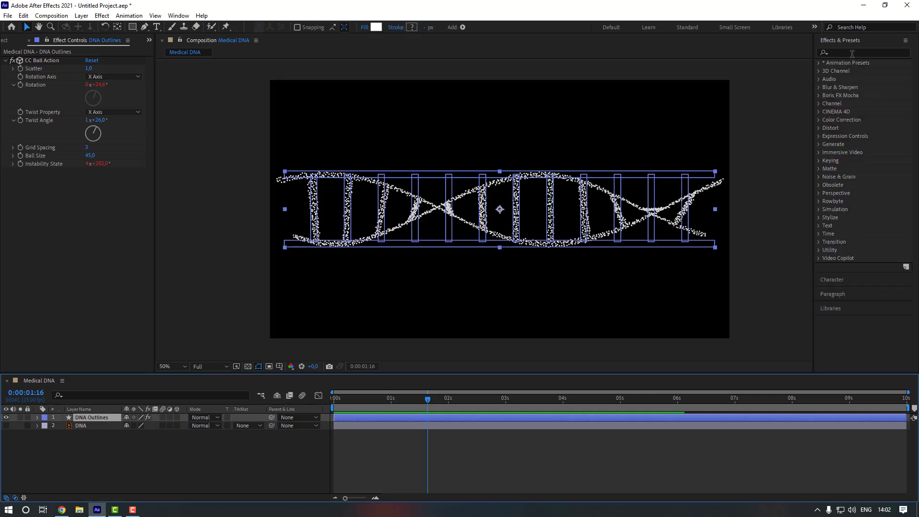
click(852, 54)
text(transform)
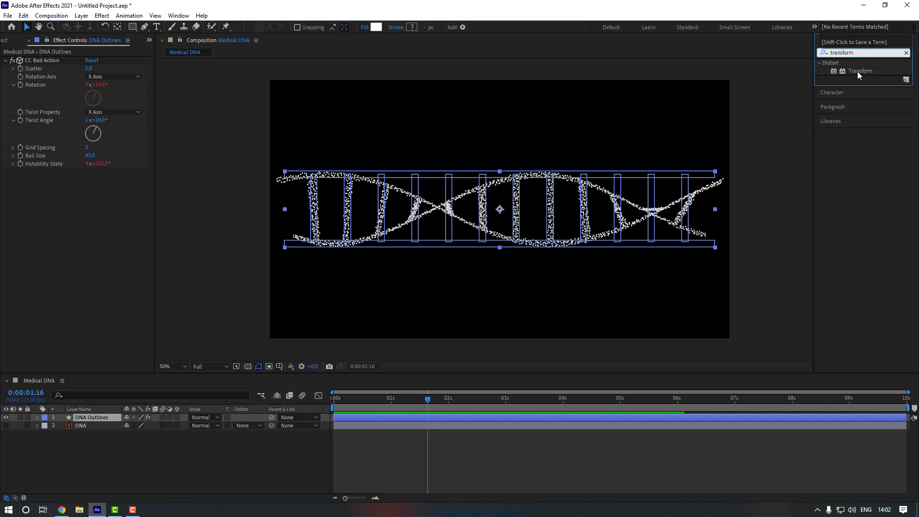
drag(859, 72, 86, 256)
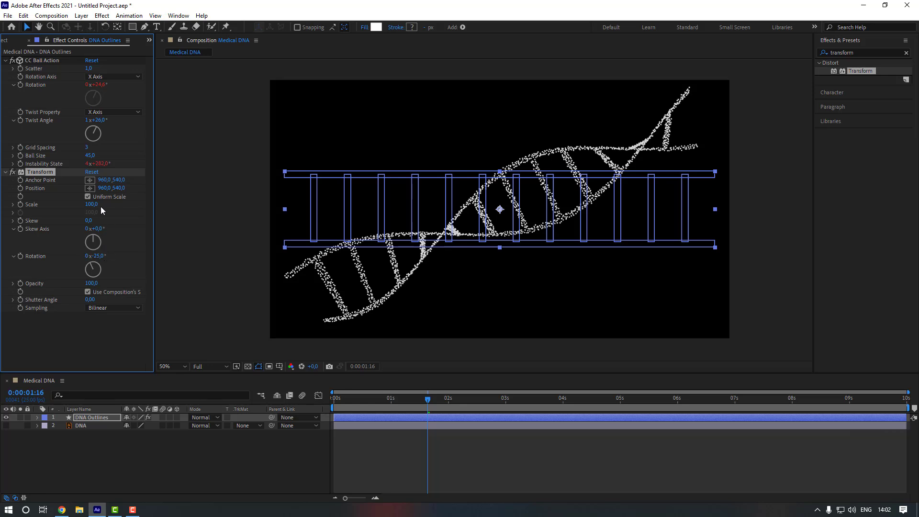
- Set the Transform effect's Scale to 118 and preview the tilted DNA
drag(91, 204, 102, 203)
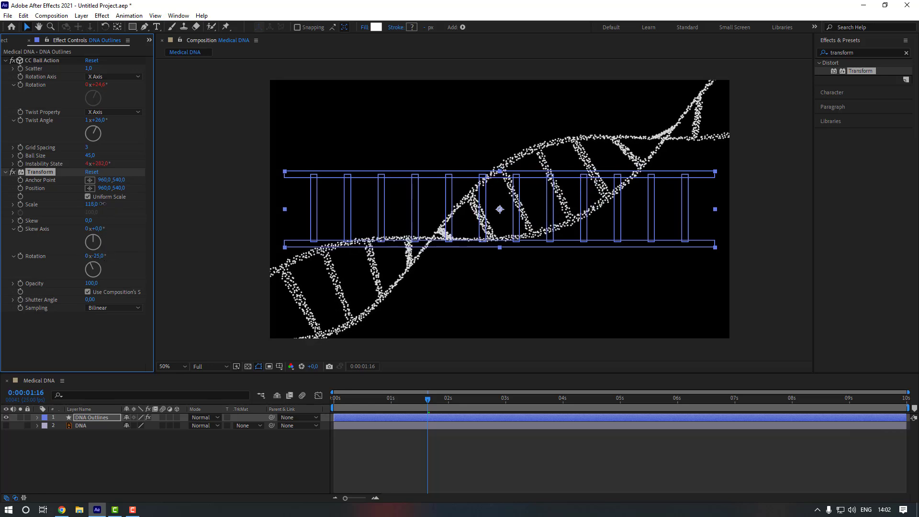
click(376, 447)
key(space)
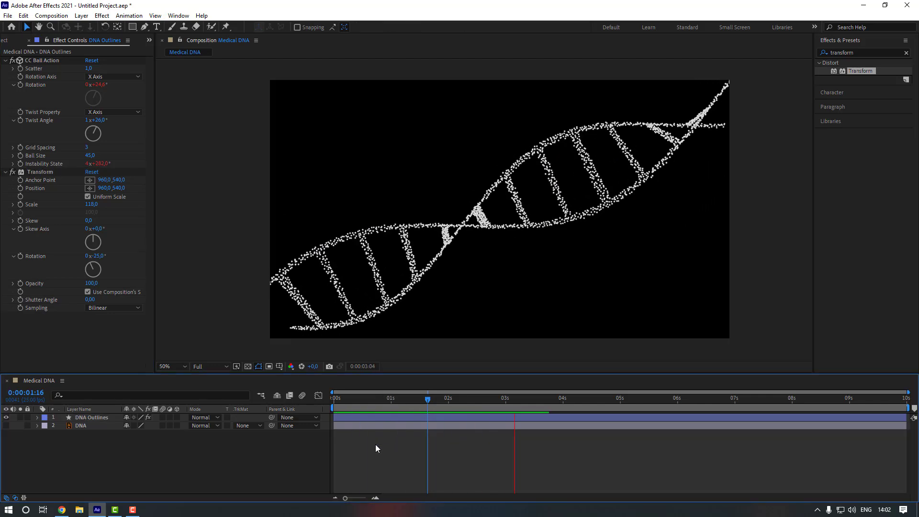
key(space)
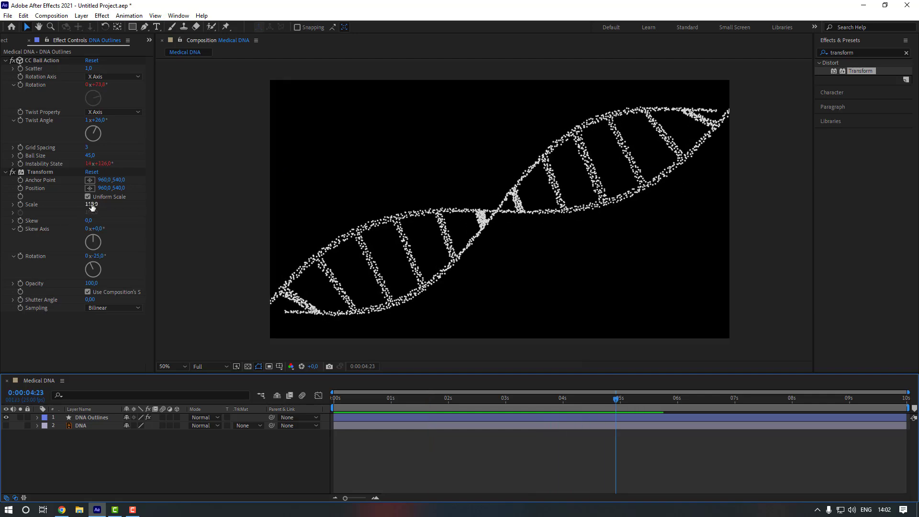
- Set the Transform effect's Scale to 127 and preview how the DNA fills the frame
drag(91, 204, 95, 205)
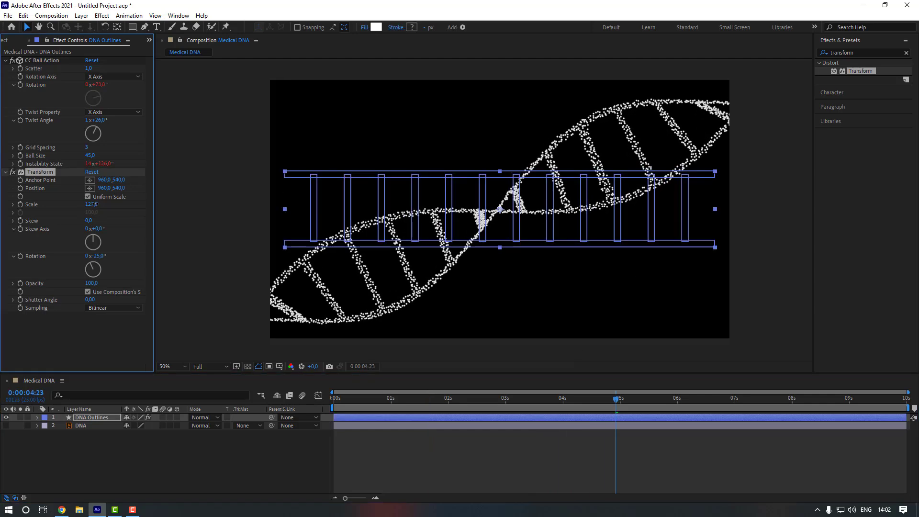
click(413, 470)
key(space)
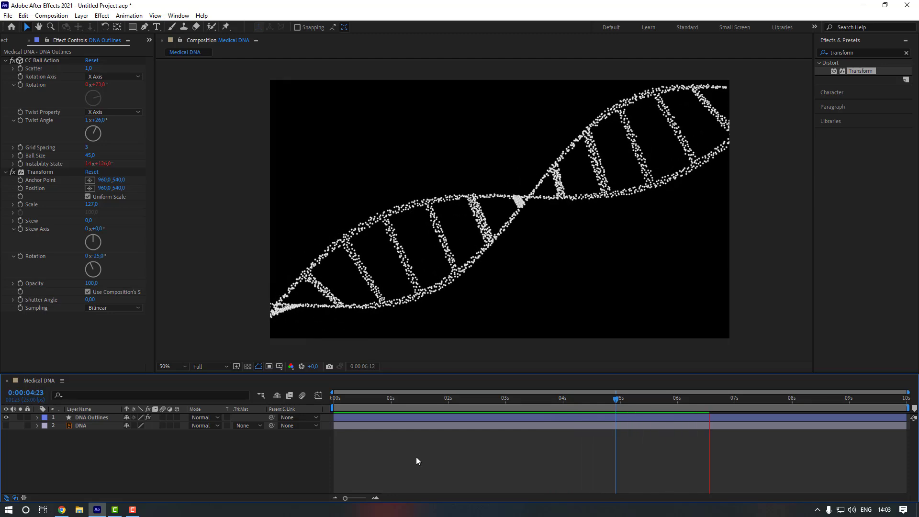
key(space)
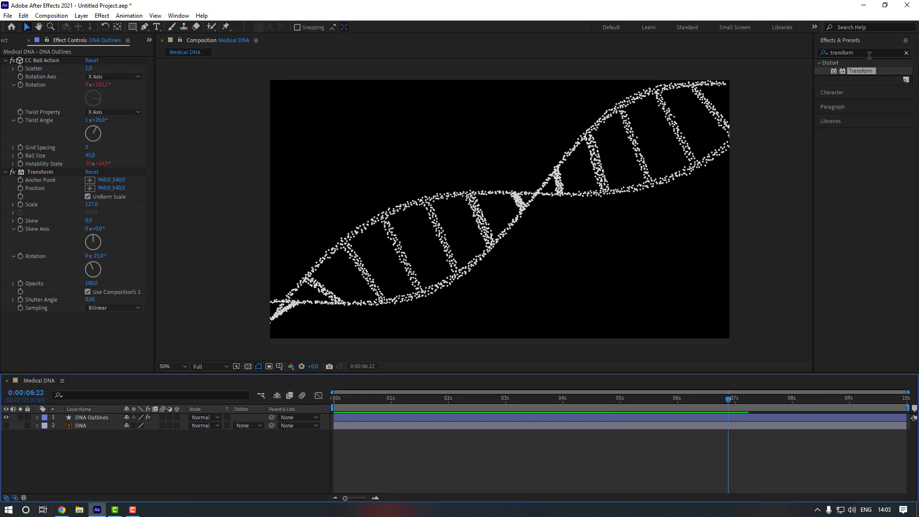
- Apply Gradient Ramp to DNA Outlines, starting near the strand's upper-right end (about 1638, 178) and ending near its lower-left end (about 130, 962)
double_click(868, 54)
key(BackSpace)
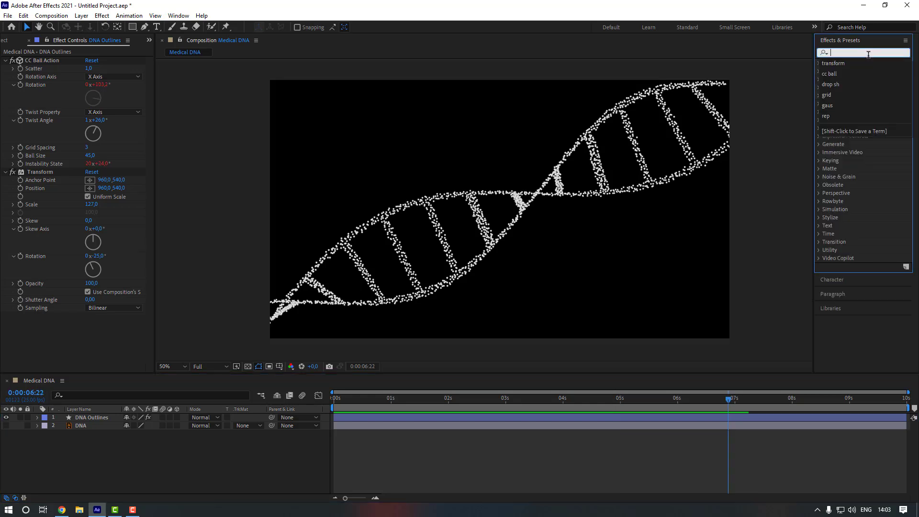
text(gradi)
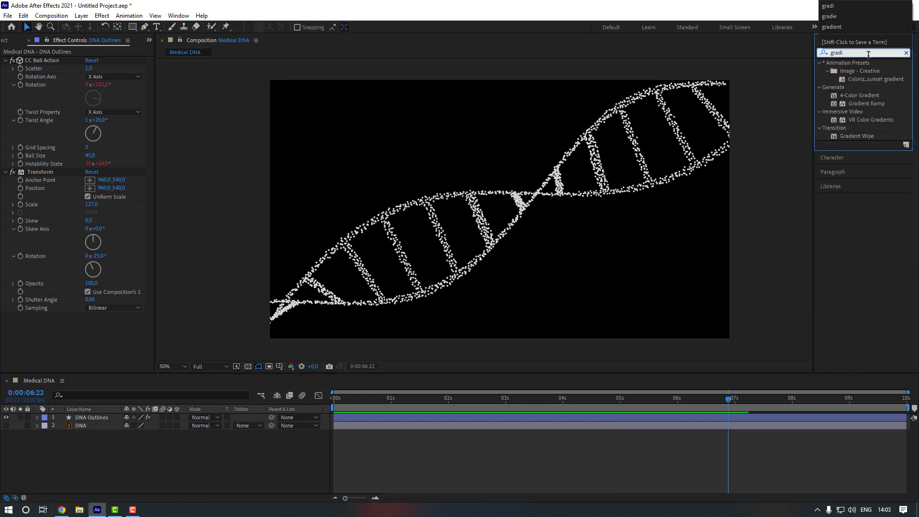
drag(866, 103, 102, 418)
drag(499, 339, 301, 310)
drag(500, 80, 662, 122)
- Set the Gradient Ramp's Start Color to red D70C0C
click(91, 319)
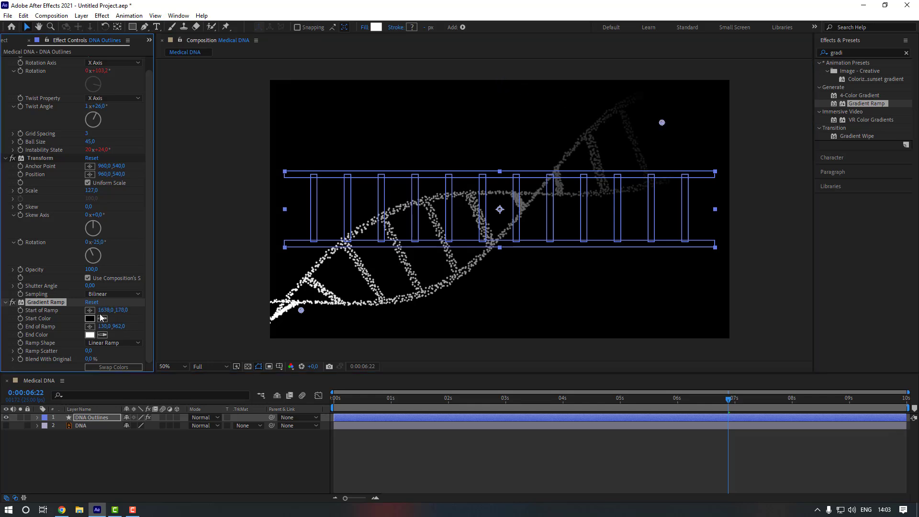
mouse_move(776, 232)
mouse_down()
mouse_move(793, 227)
mouse_move(786, 233)
mouse_up()
click(879, 216)
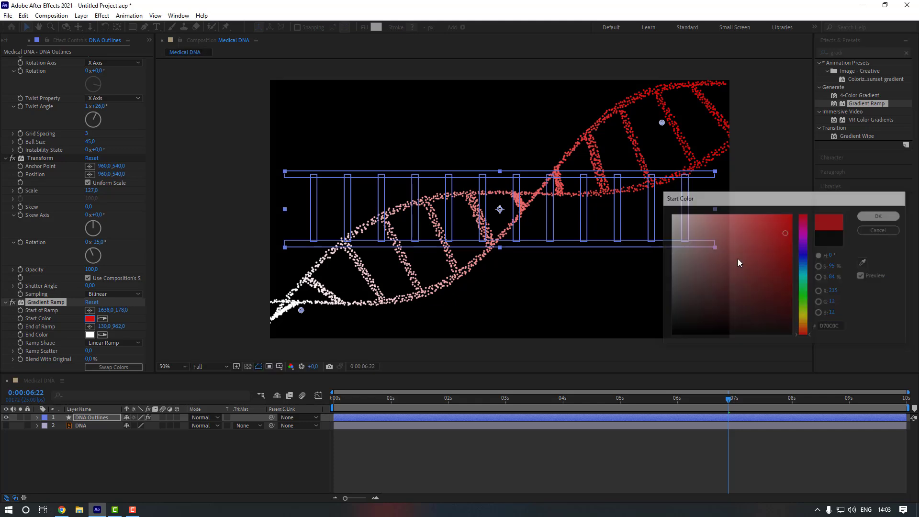
- Set the Gradient Ramp's End Color to blue 004E9E and preview the coloured DNA
click(89, 335)
drag(797, 291, 791, 224)
click(779, 241)
mouse_move(807, 271)
mouse_down()
mouse_move(792, 251)
mouse_move(793, 264)
mouse_up()
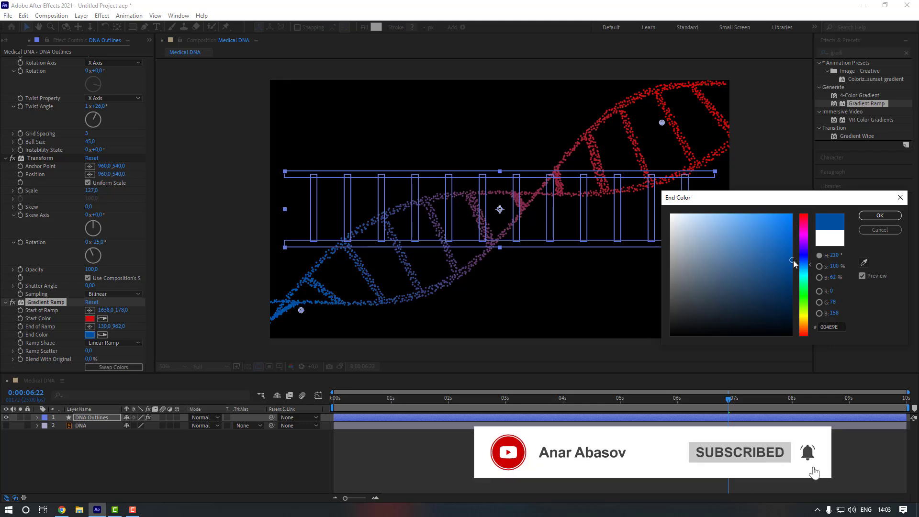
click(880, 215)
click(472, 468)
key(space)
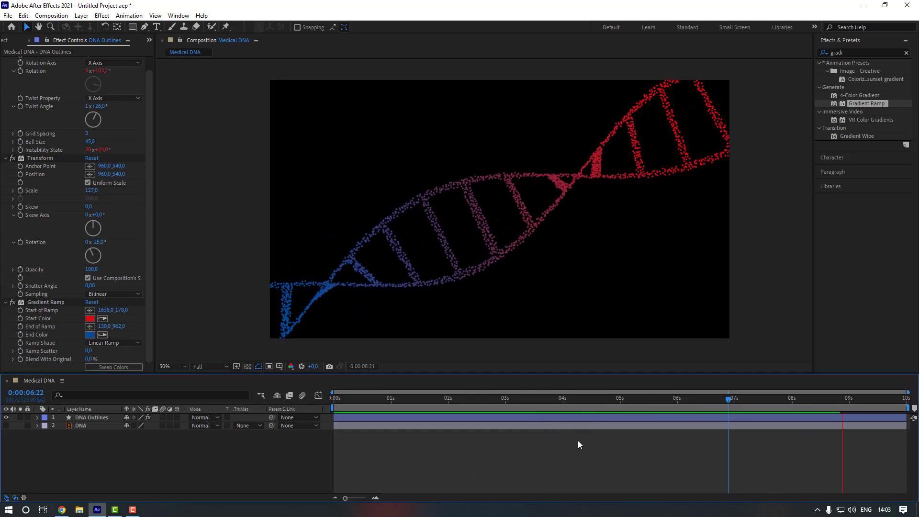
key(space)
- Apply the Stylize Glow effect to the DNA Outlines layer
click(854, 51)
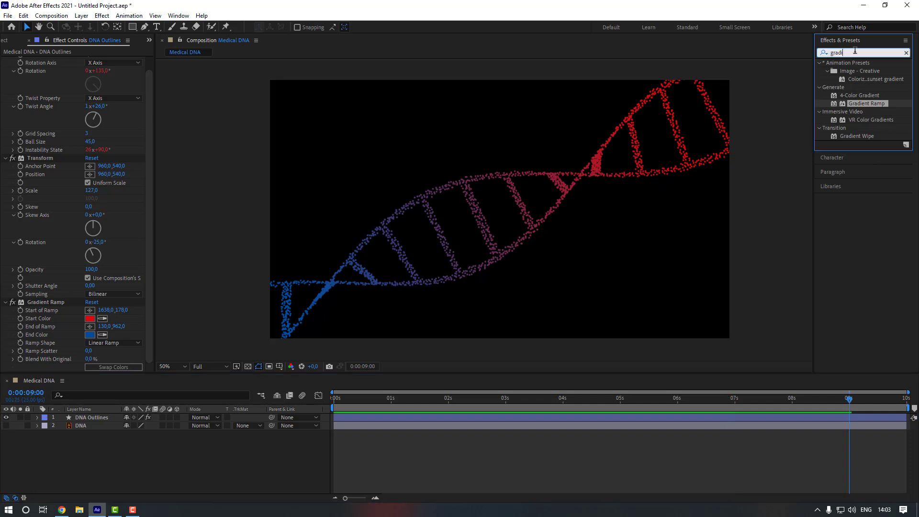
text(glow)
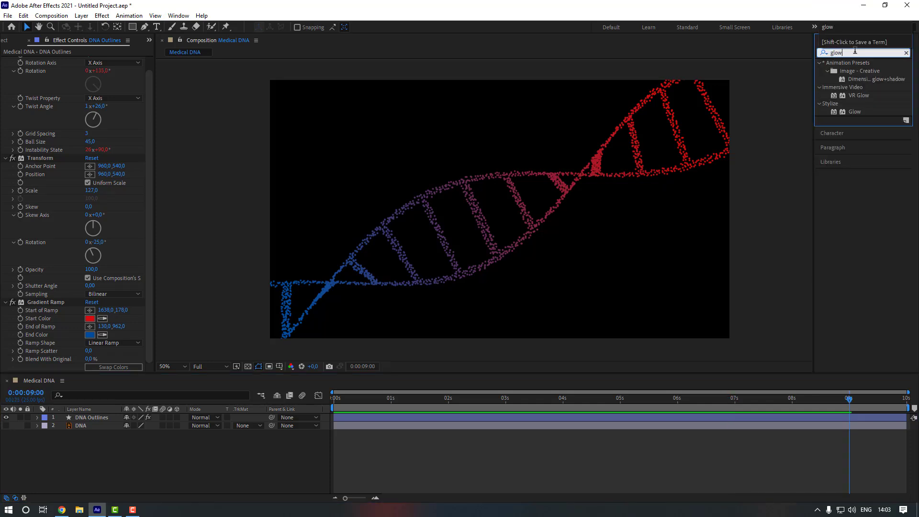
drag(854, 112, 89, 417)
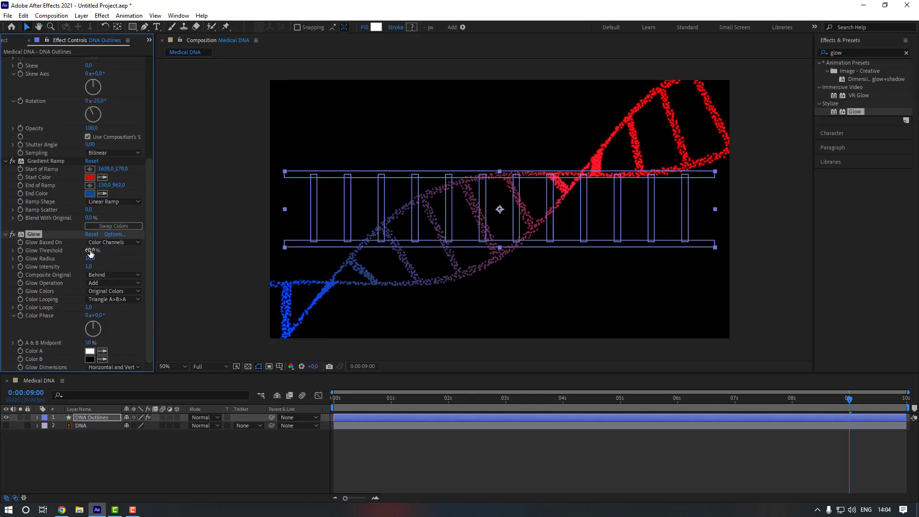
- Set the Glow effect's threshold to 65%, radius to 4 and intensity to 1.6, and preview the animation
text(65)
key(Return)
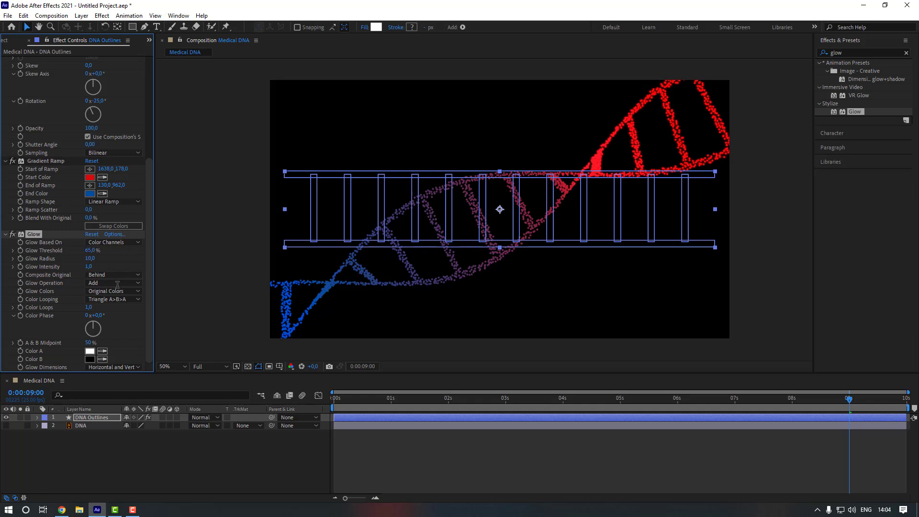
key(Tab)
text(4)
key(Return)
click(88, 267)
text(1,6)
key(Return)
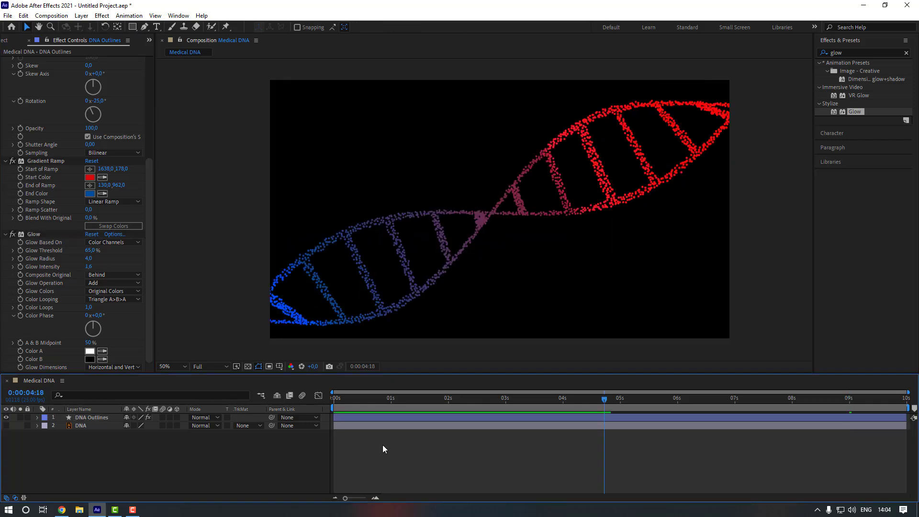
key(space)
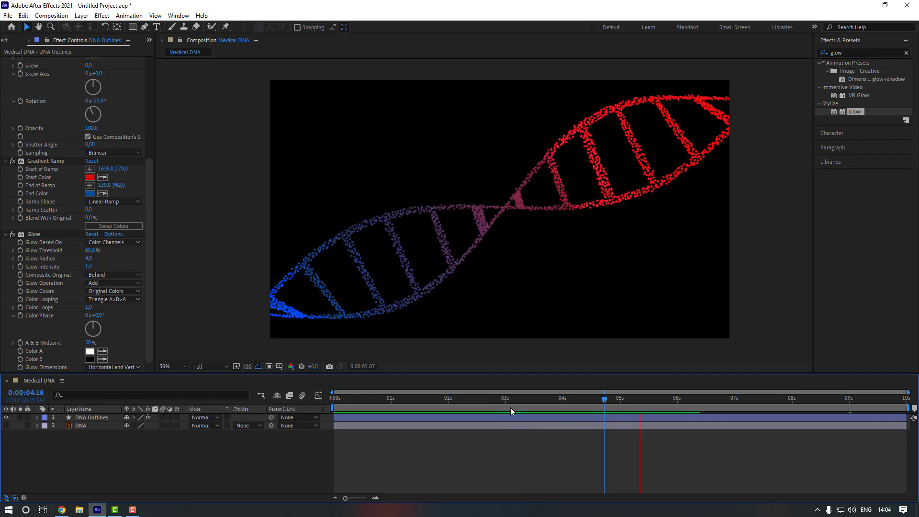
click(605, 405)
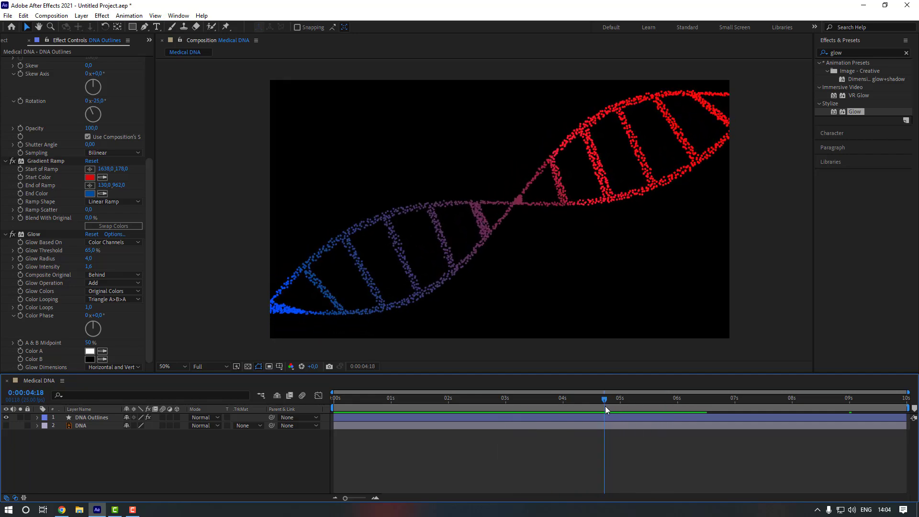
- Darken the Gradient Ramp's Start Color to a deeper red and preview the animation
click(89, 177)
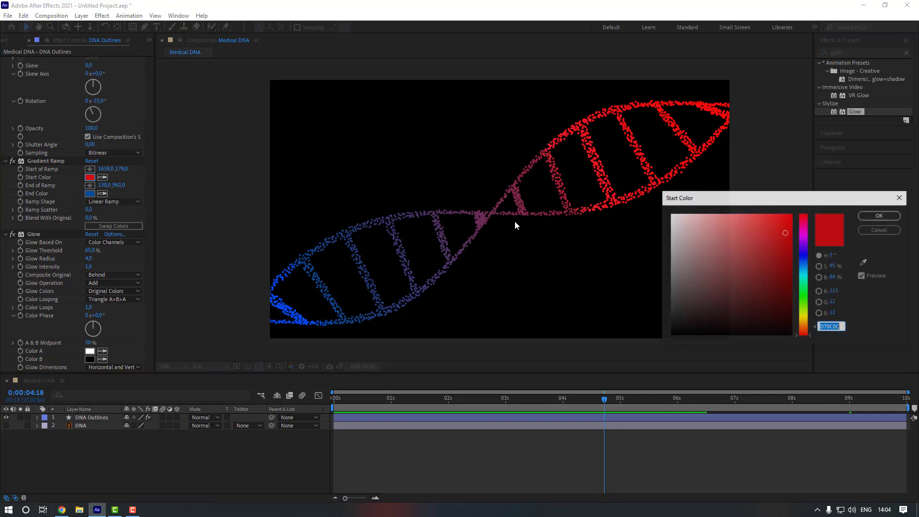
drag(786, 234, 791, 271)
click(880, 215)
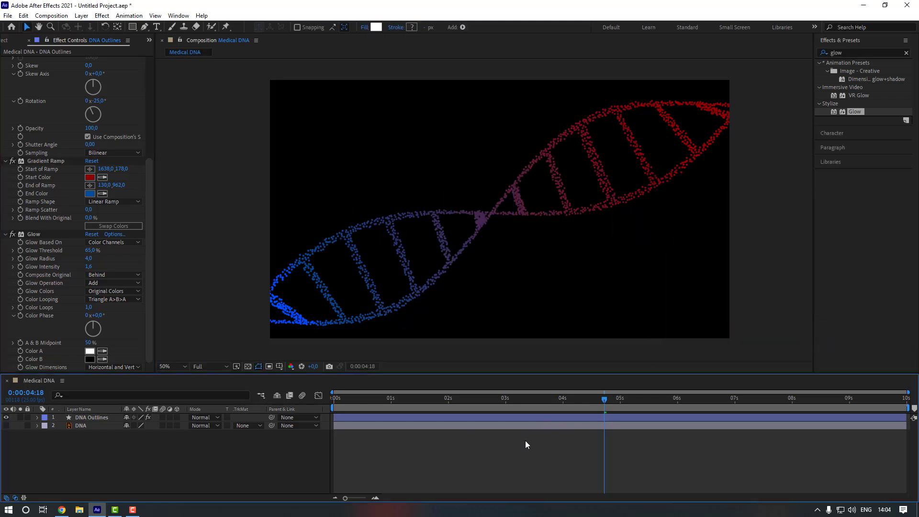
key(space)
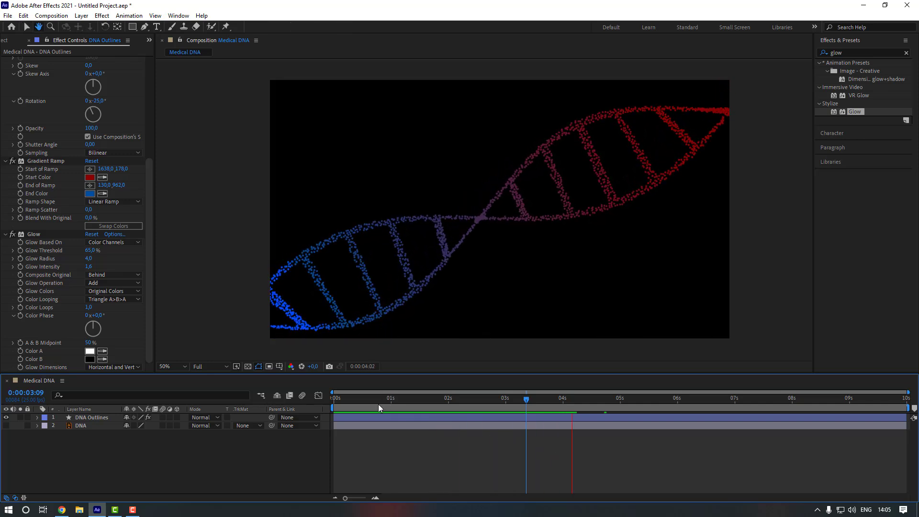
key(space)
- Create a black 1920 x 1080 solid named BG and place it beneath all the other layers
right_click(74, 452)
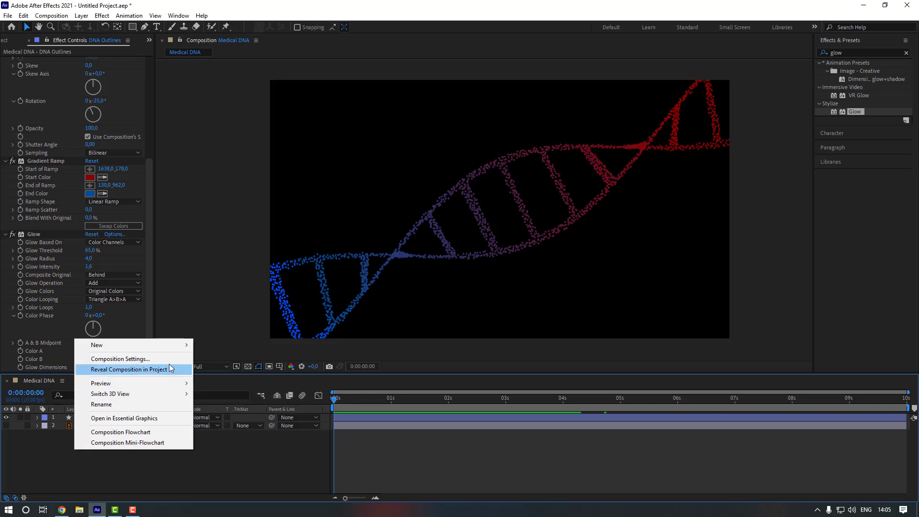
mouse_move(169, 349)
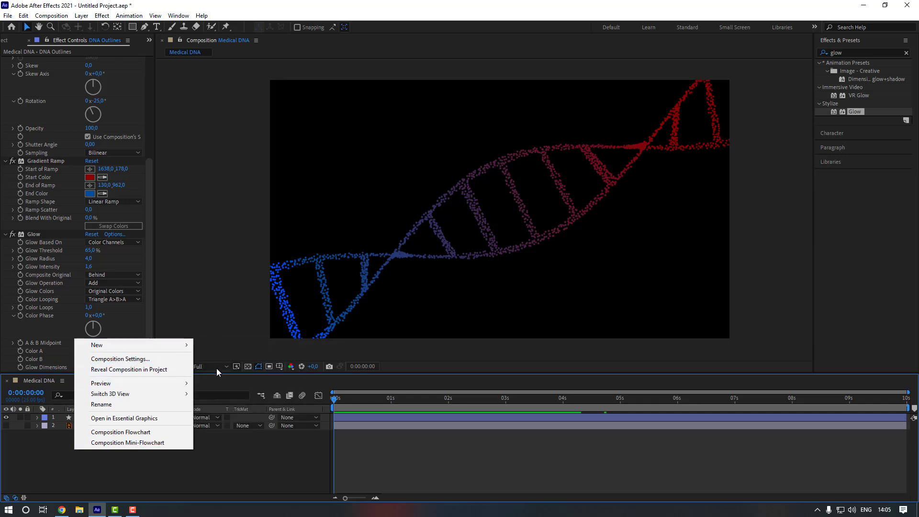
click(217, 369)
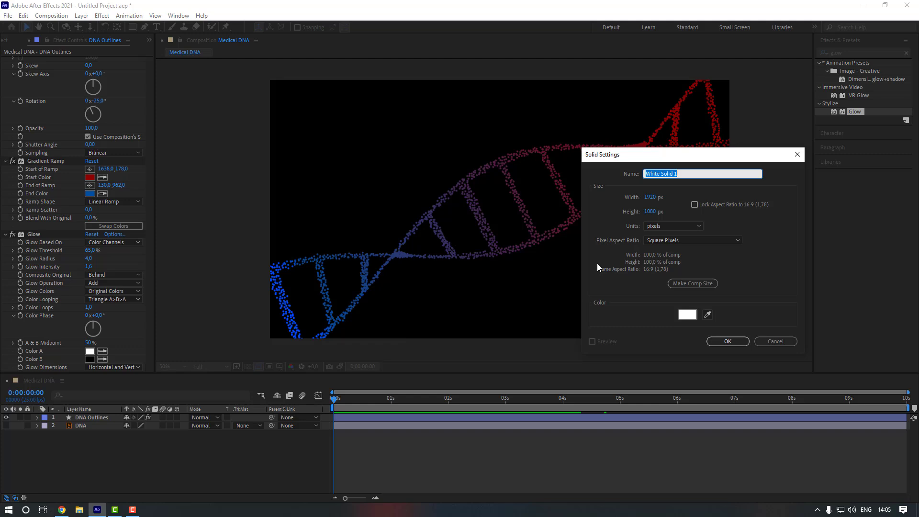
text(BG)
click(696, 319)
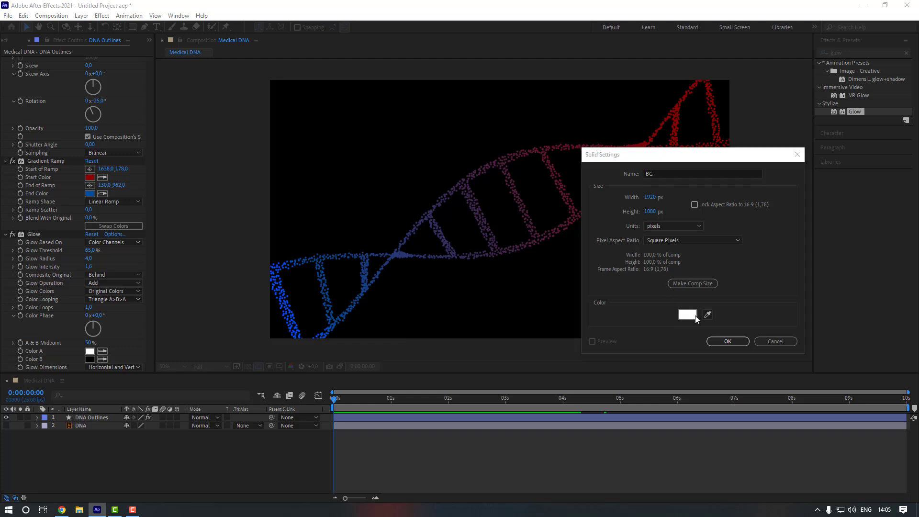
drag(714, 319, 627, 350)
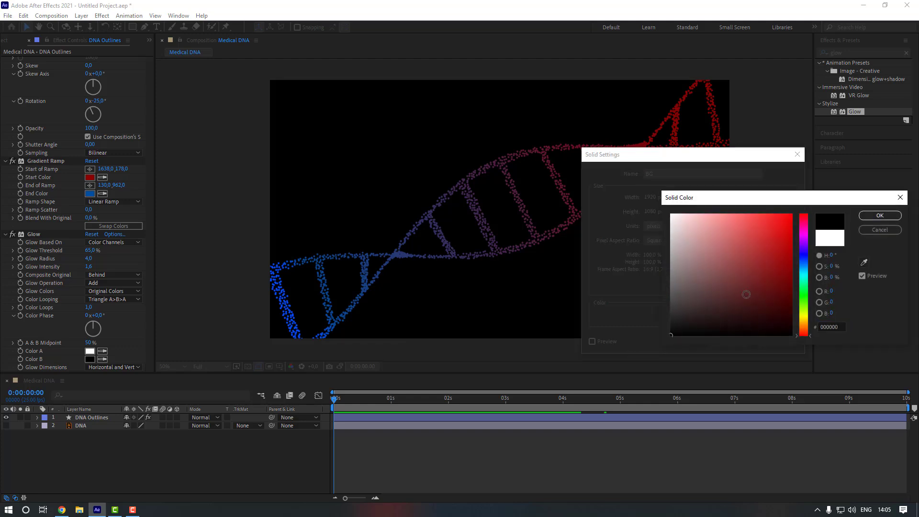
click(893, 216)
click(728, 342)
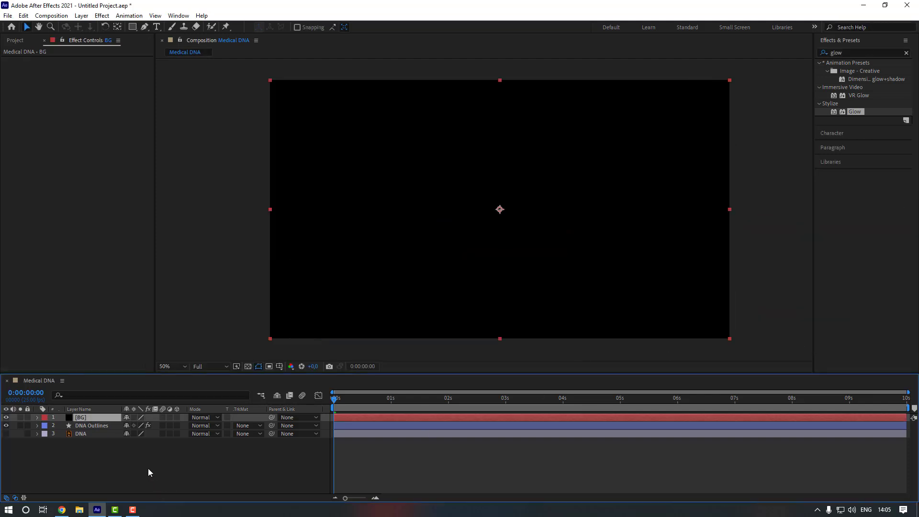
drag(90, 415, 93, 438)
click(88, 434)
- Duplicate the DNA Outlines layer and reduce the copy's Transform effect scale to 66
click(101, 419)
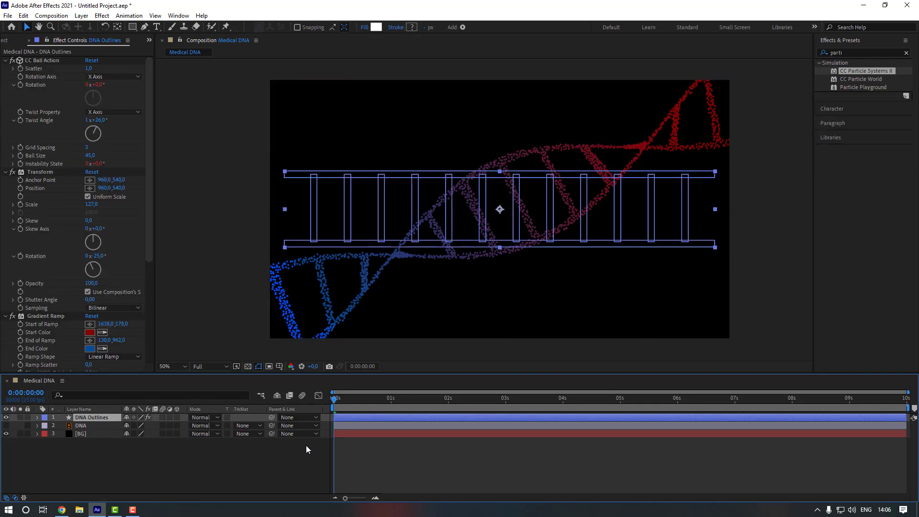
key(ctrl+d)
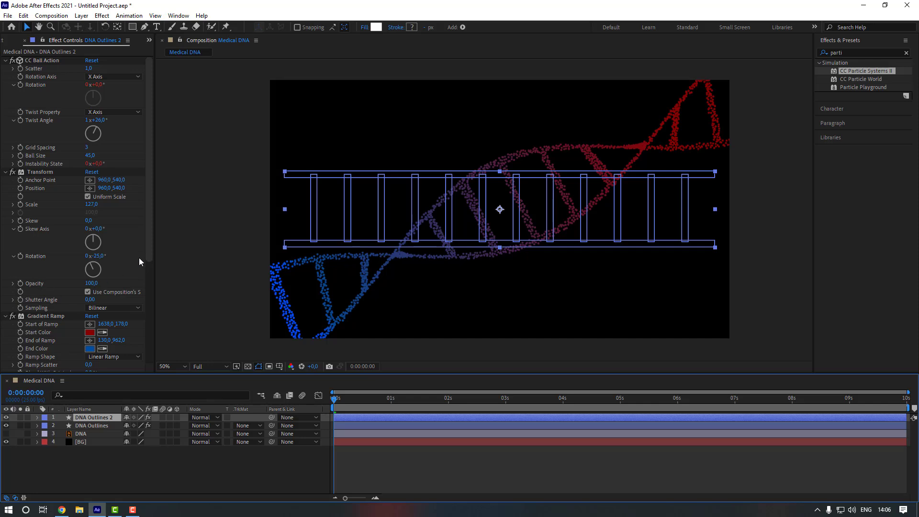
drag(147, 231, 151, 234)
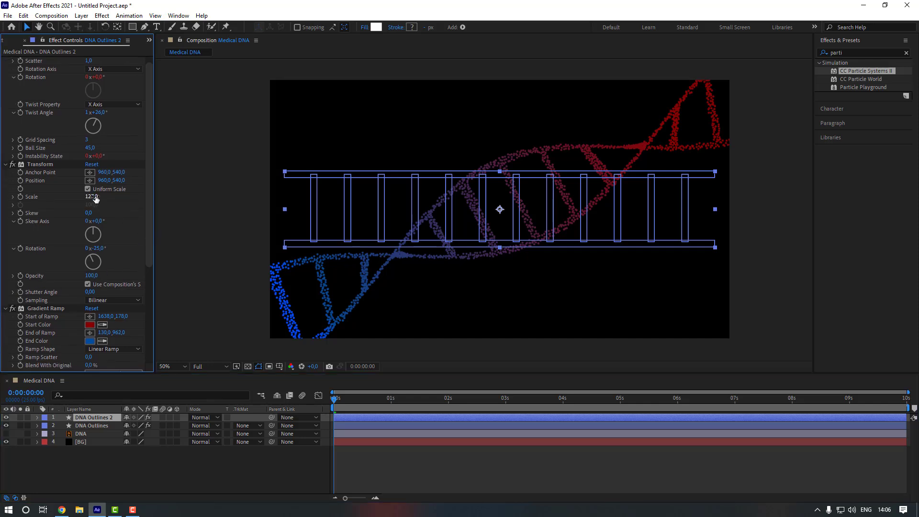
drag(92, 196, 1, 195)
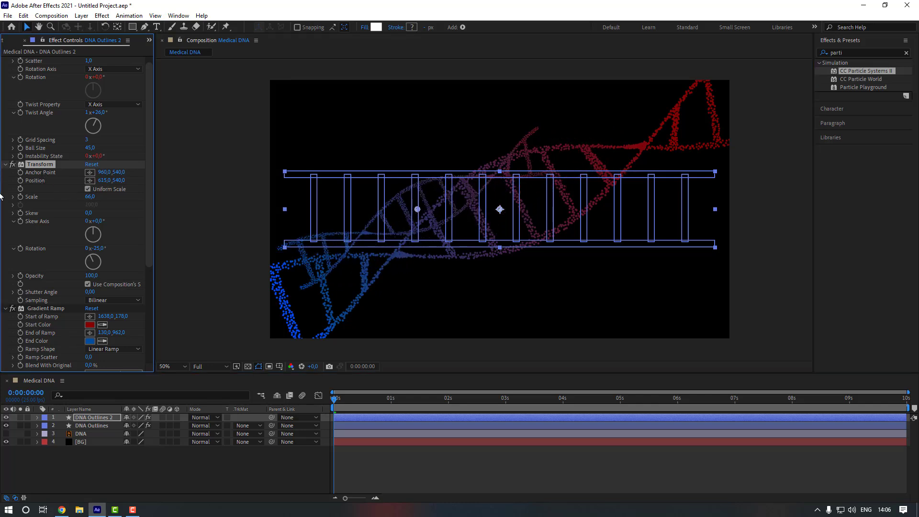
- Move the smaller DNA copy into the frame's upper-left corner, with its Transform position at about 438, 144
drag(115, 181, 80, 183)
drag(418, 151, 408, 128)
drag(63, 182, 36, 183)
drag(111, 180, 85, 180)
- Reposition the Gradient Ramp on DNA Outlines 2 so it starts at about -52, 374 and ends at about 830, -54
scroll(58, 287, down, 1)
click(57, 283)
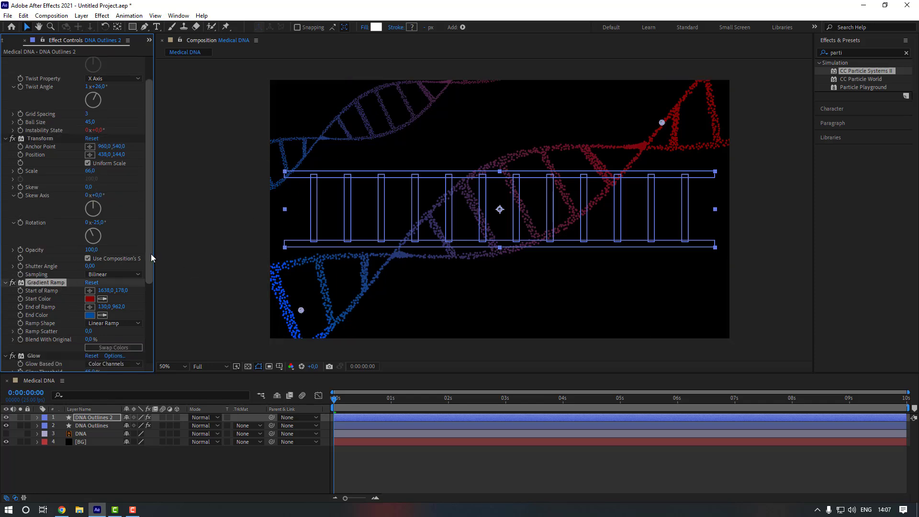
scroll(151, 256, down, 3)
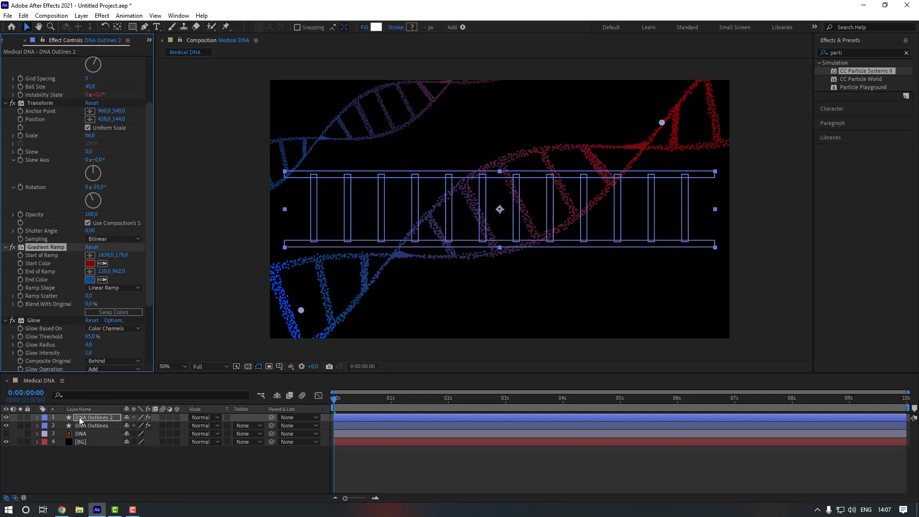
click(95, 419)
click(41, 248)
drag(301, 310, 469, 73)
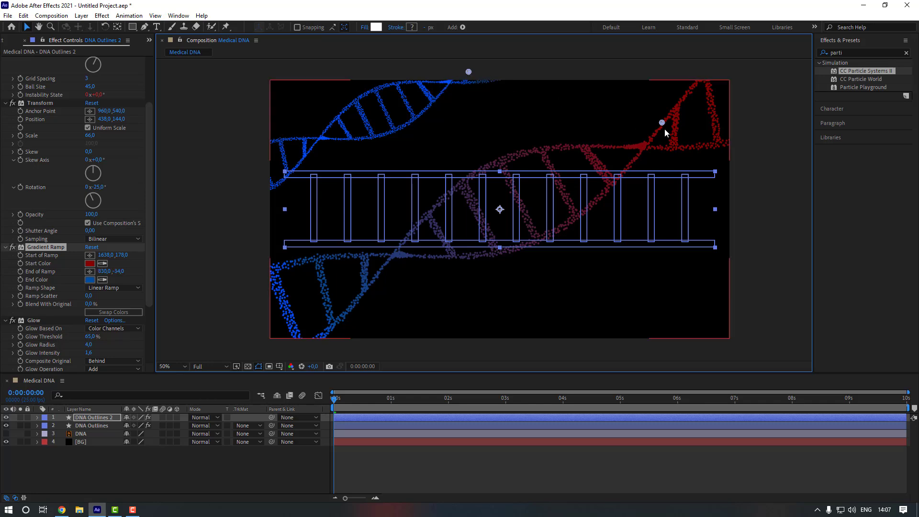
drag(659, 125, 258, 170)
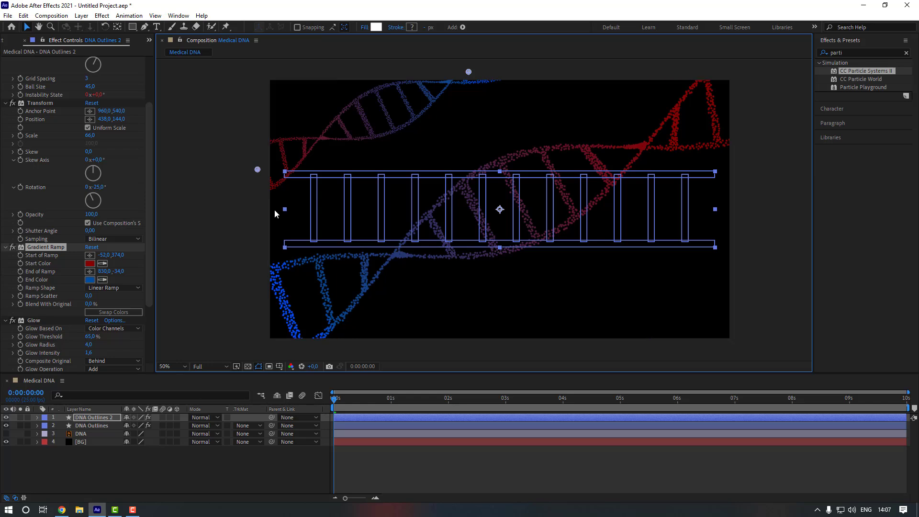
- Duplicate DNA Outlines again, set the copy's Transform scale to 65 and move it to the lower-right corner at about 1561, 943
click(93, 426)
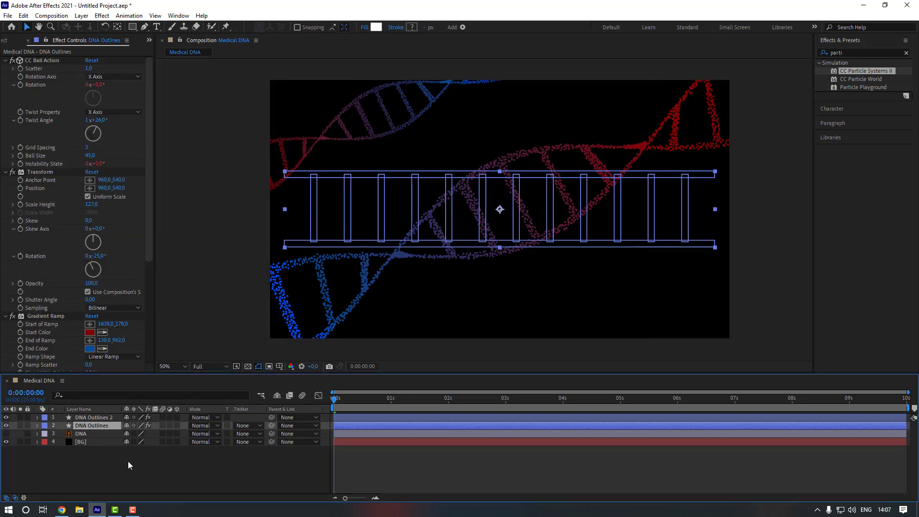
key(ctrl+d)
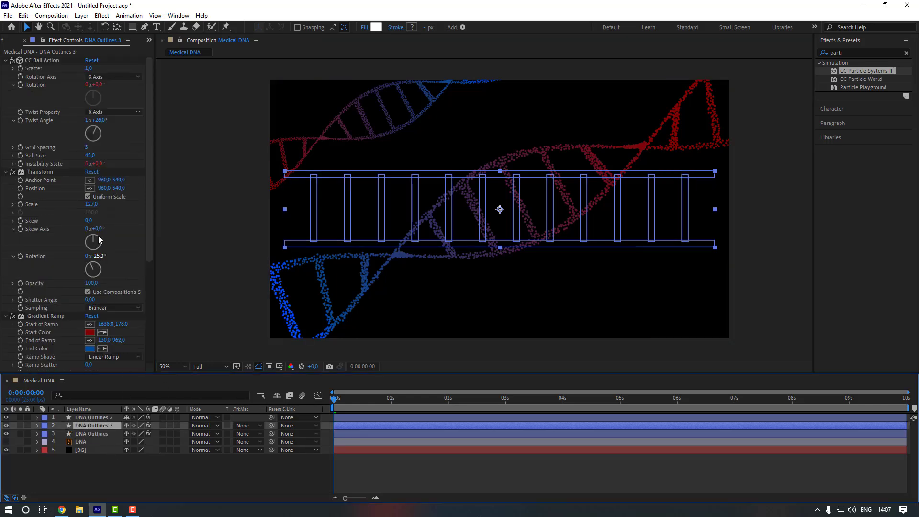
click(91, 204)
text(65)
key(Return)
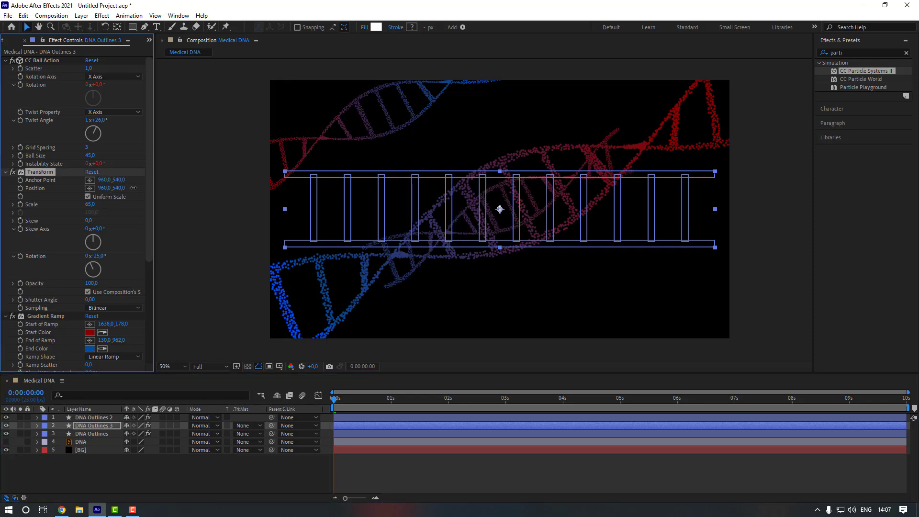
drag(104, 188, 379, 187)
mouse_move(122, 188)
mouse_down()
mouse_move(283, 186)
mouse_move(116, 187)
mouse_move(138, 187)
mouse_up()
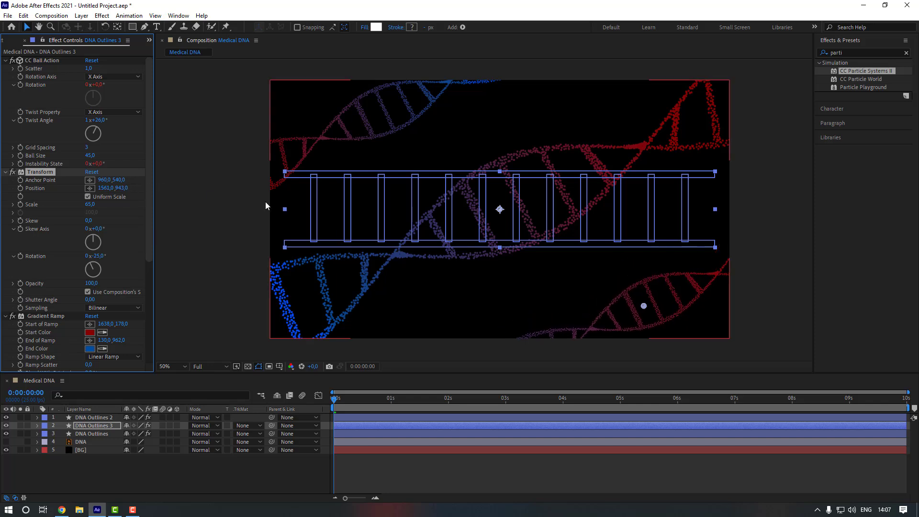
- Reposition the Gradient Ramp on DNA Outlines 3 to start at about 1060, 1148 and end at about 2046, 756
click(96, 425)
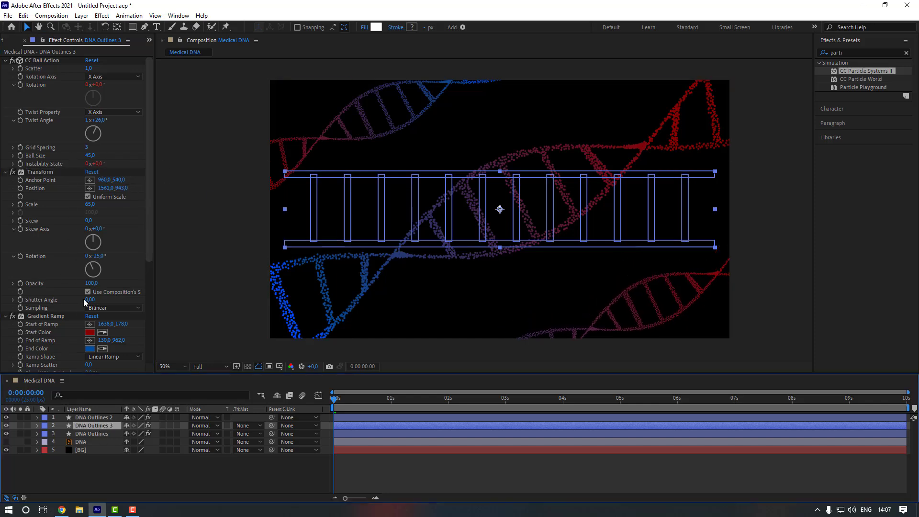
click(40, 316)
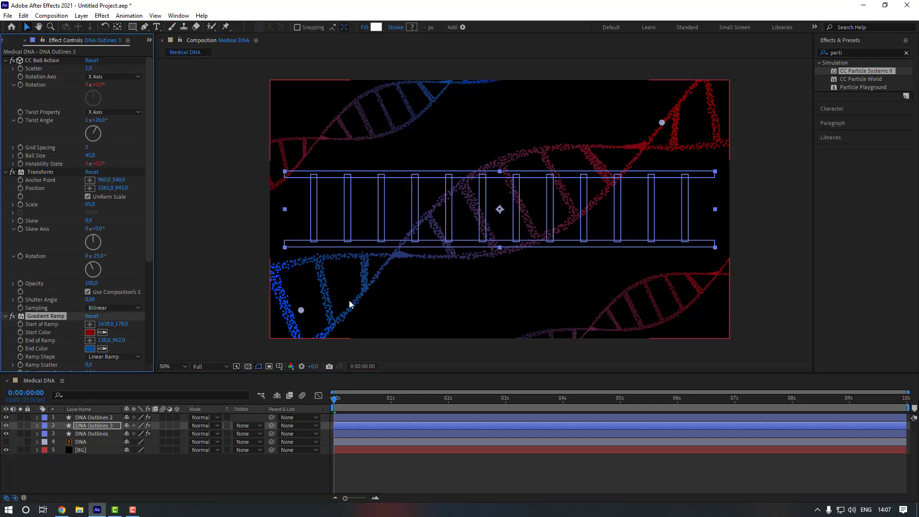
drag(301, 312, 759, 262)
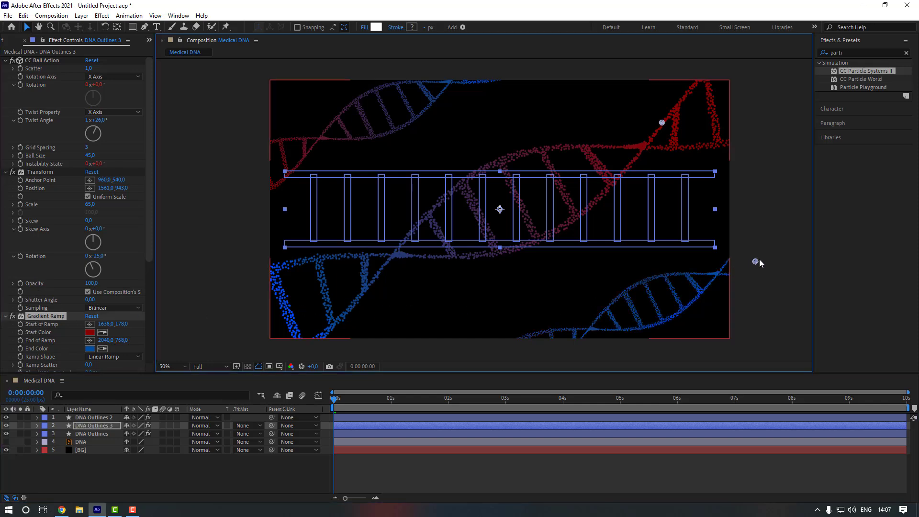
drag(663, 123, 536, 348)
click(423, 465)
- Move the DNA Outlines 2 and DNA Outlines 3 layers below the original DNA Outlines layer
click(97, 426)
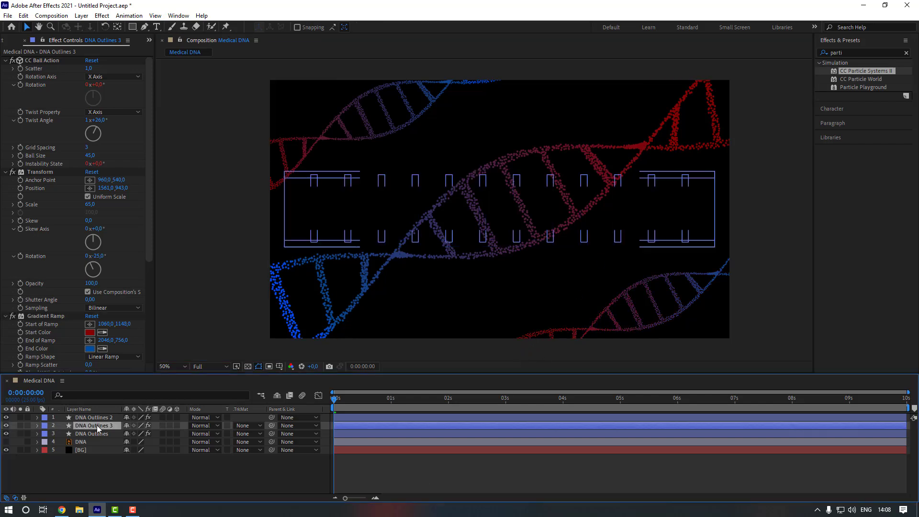
shift+click(105, 417)
drag(104, 417, 98, 437)
click(108, 476)
- Add an adjustment layer directly beneath DNA Outlines and rename it Blur
right_click(103, 487)
mouse_move(158, 371)
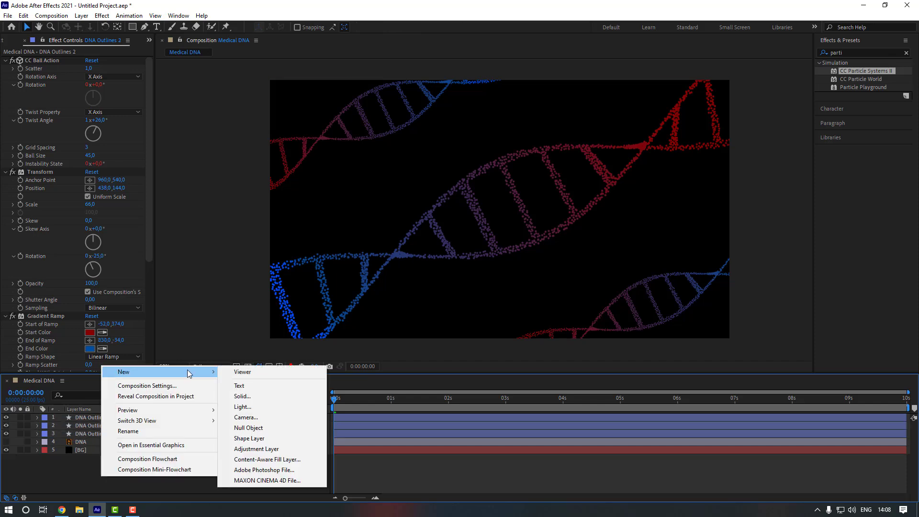
click(256, 449)
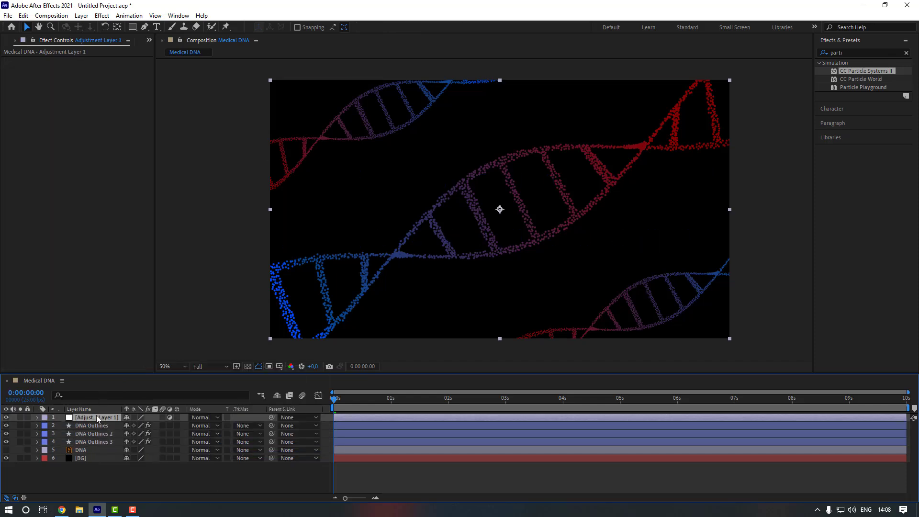
drag(97, 415, 95, 426)
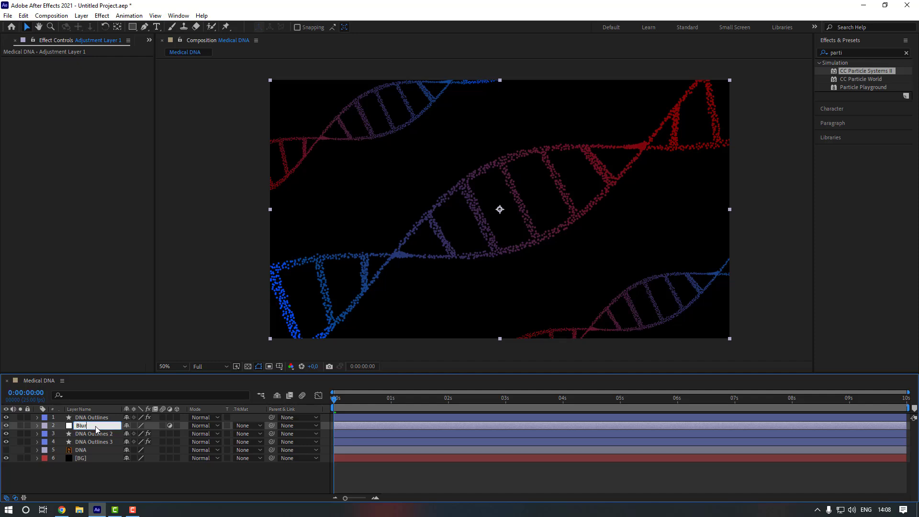
click(96, 426)
text(Blur)
key(Return)
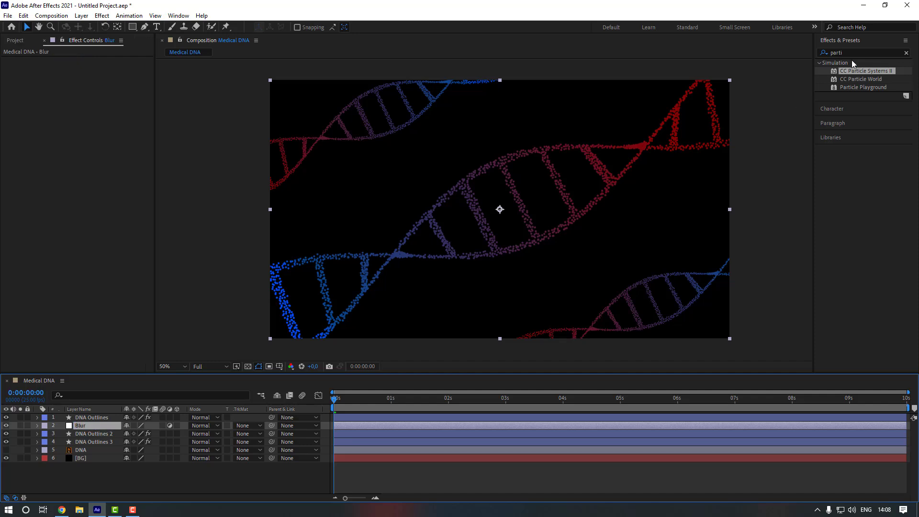
- Apply Gaussian Blur to the Blur adjustment layer with a blurriness of about 11.8 and preview the animation
click(854, 53)
key(BackSpace)
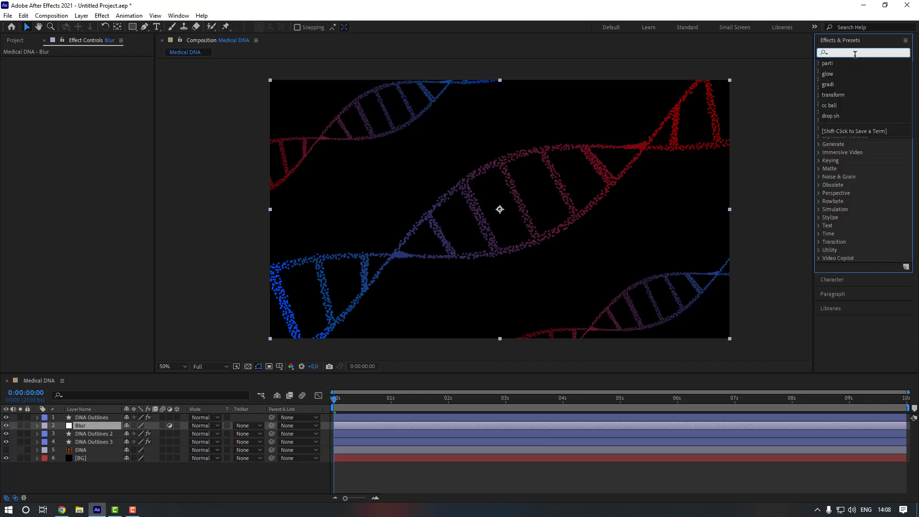
text(gaus)
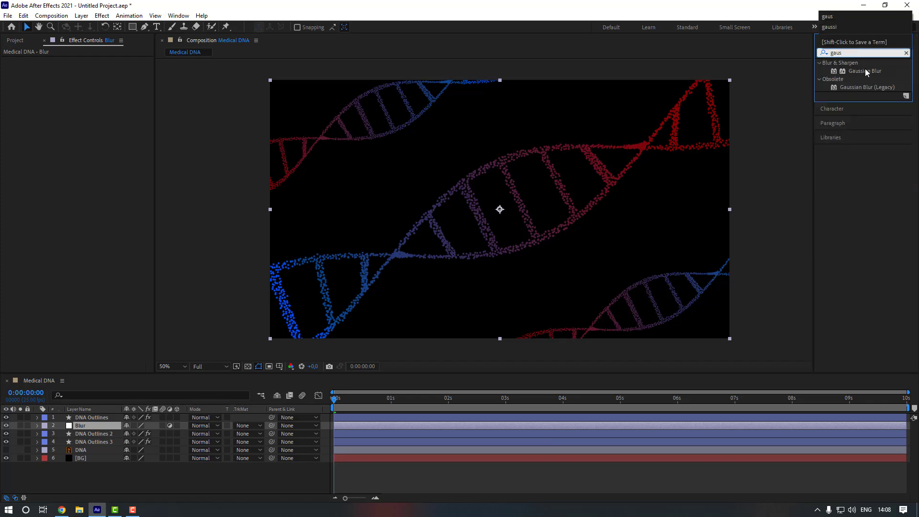
double_click(864, 70)
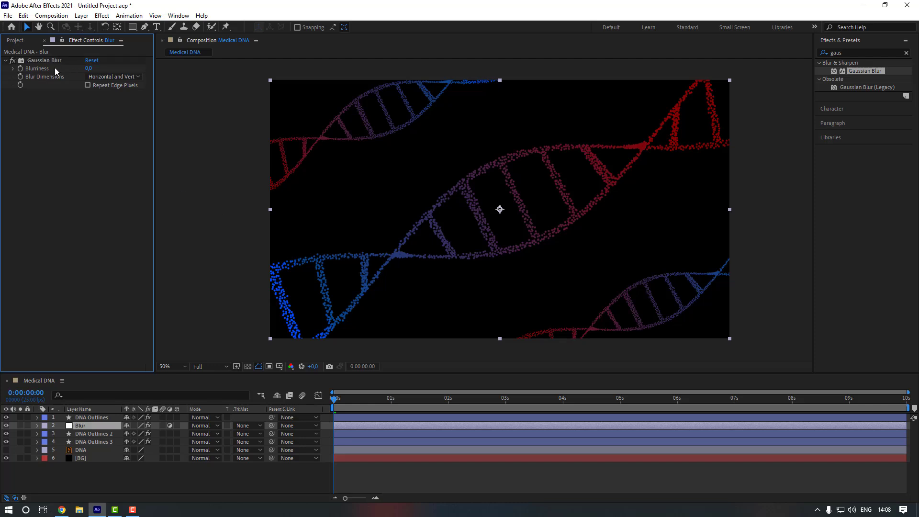
mouse_move(87, 68)
mouse_down()
mouse_move(134, 70)
mouse_move(100, 67)
mouse_up()
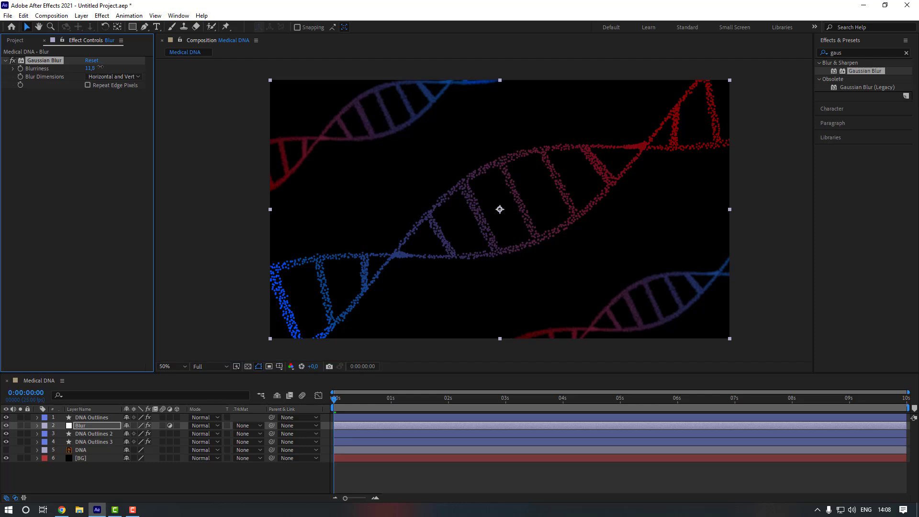
click(392, 479)
key(space)
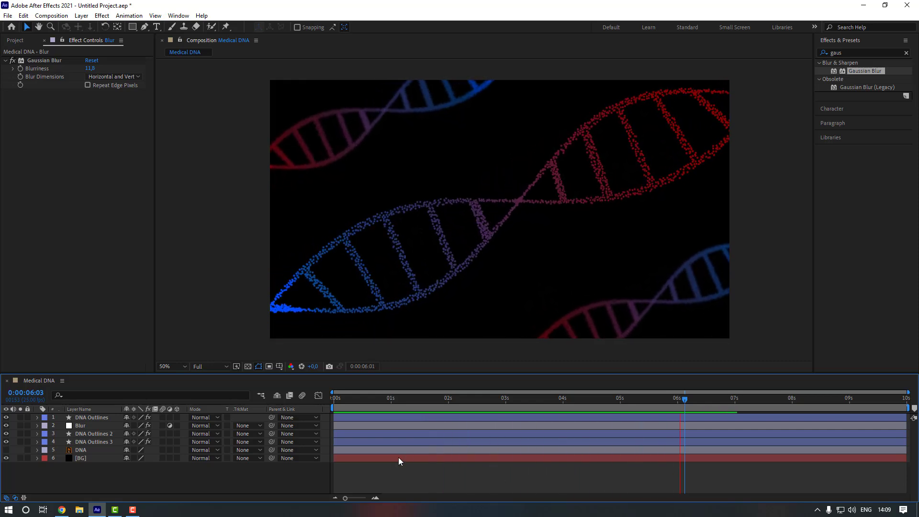
key(space)
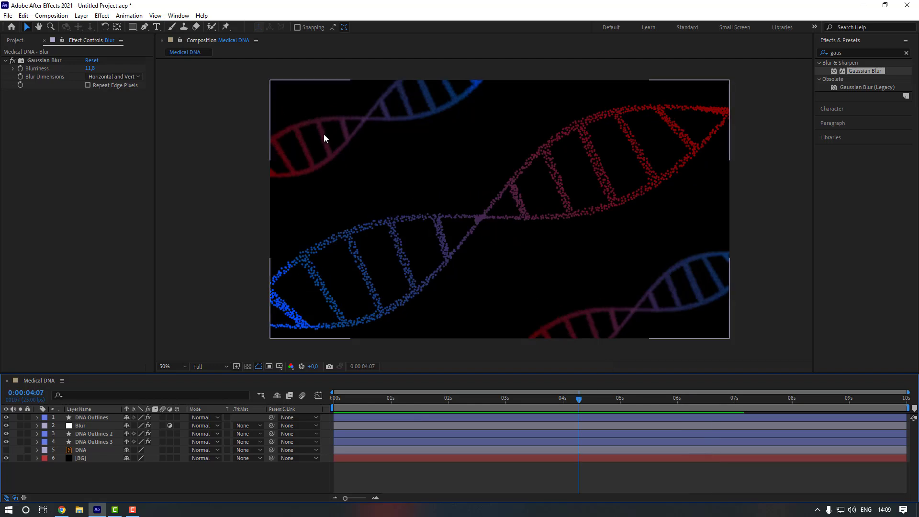
- Change the CC Ball Action Rotation expression on DNA Outlines 2 to time*-15
click(91, 435)
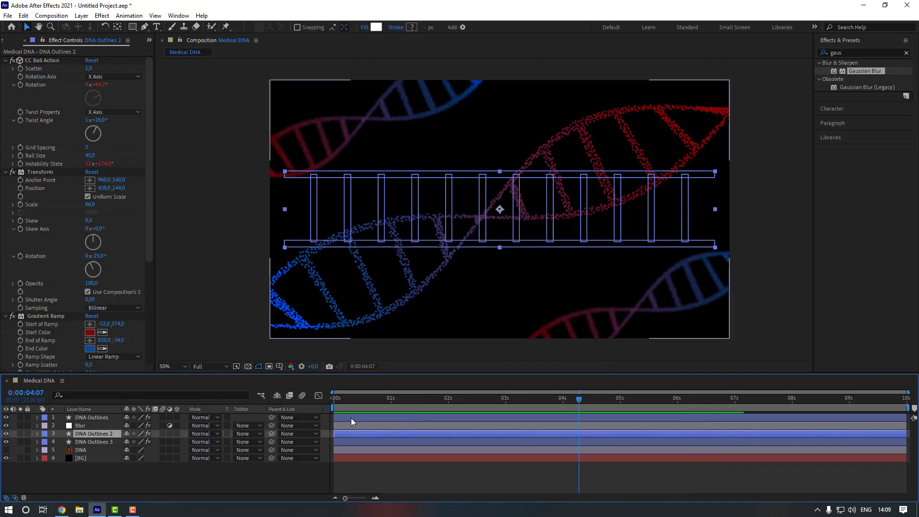
click(350, 398)
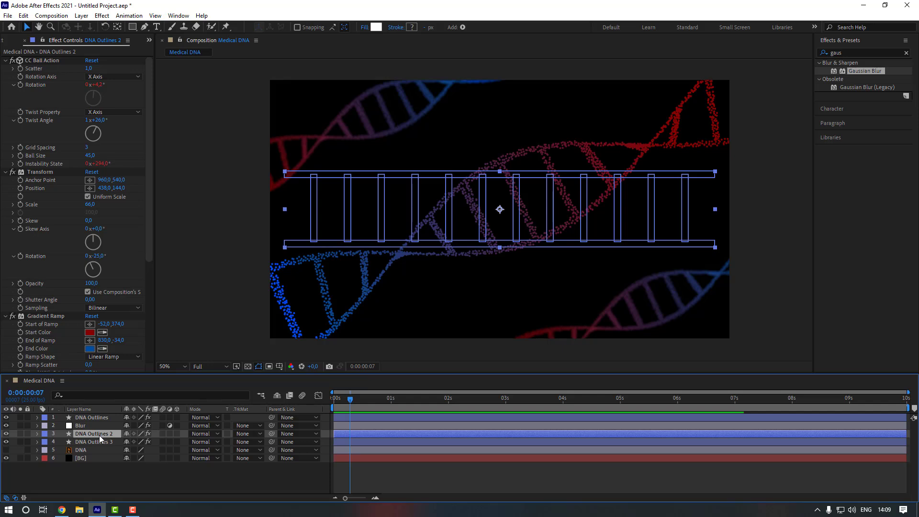
key(e)
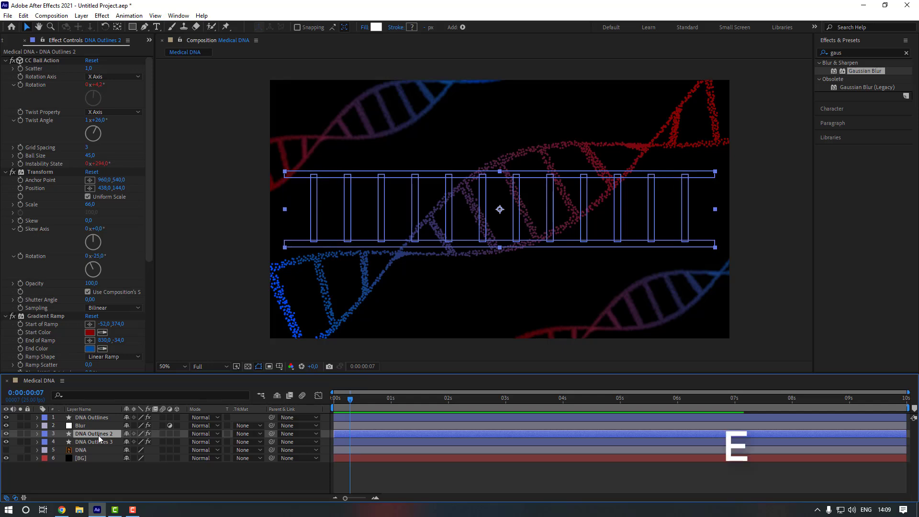
key(e)
scroll(361, 460, down, 1)
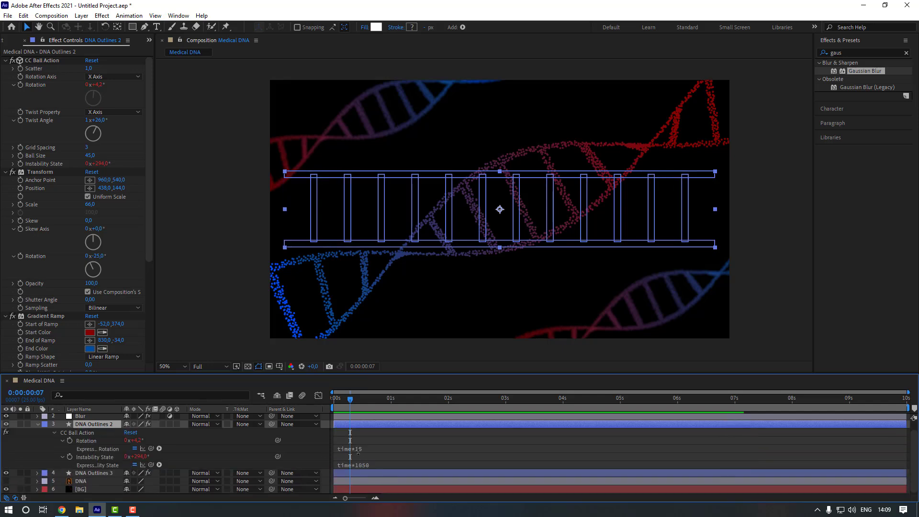
drag(358, 451, 359, 453)
click(360, 450)
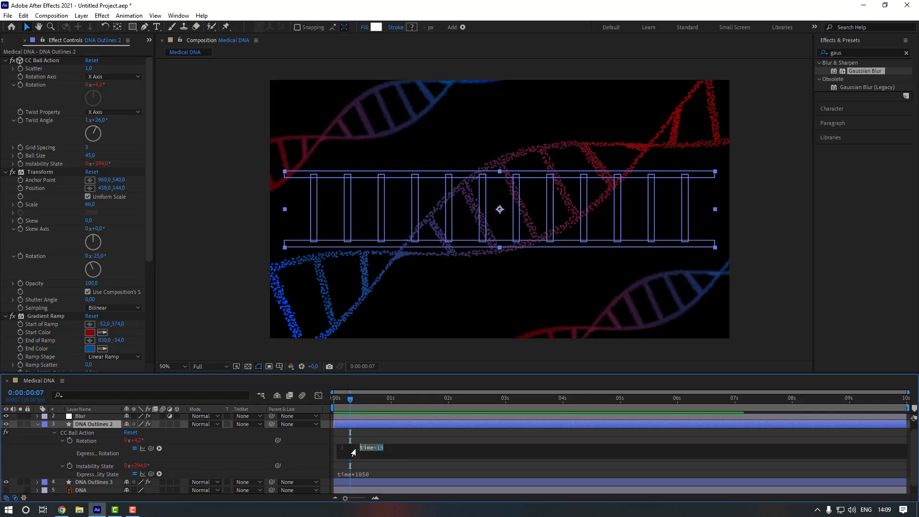
click(377, 448)
click(372, 467)
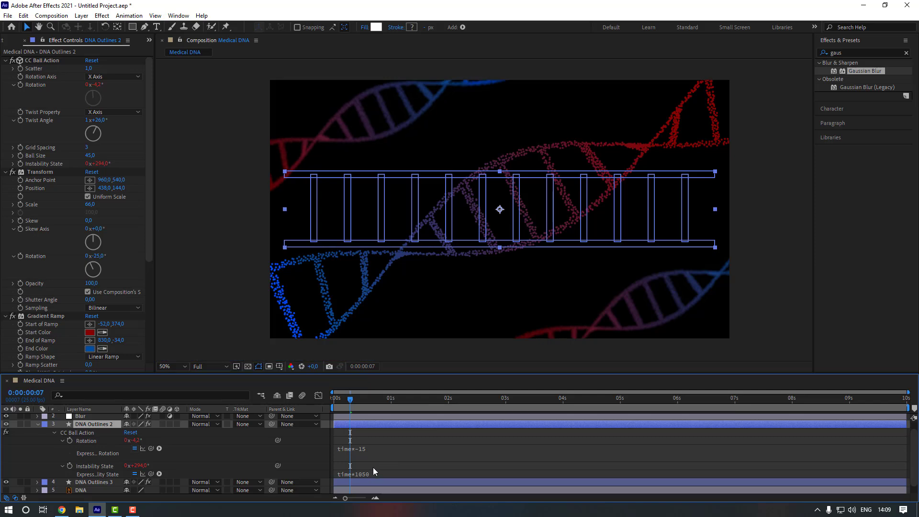
- Change the CC Ball Action Rotation expression on DNA Outlines 3 to time*-25, collapse the layer properties and preview the animation
click(94, 473)
key(e)
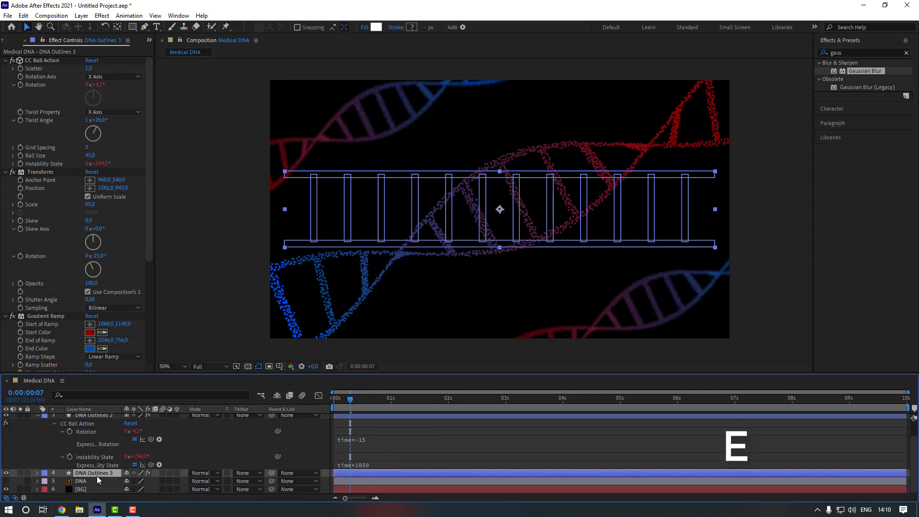
key(e)
key(e)
scroll(381, 471, down, 3)
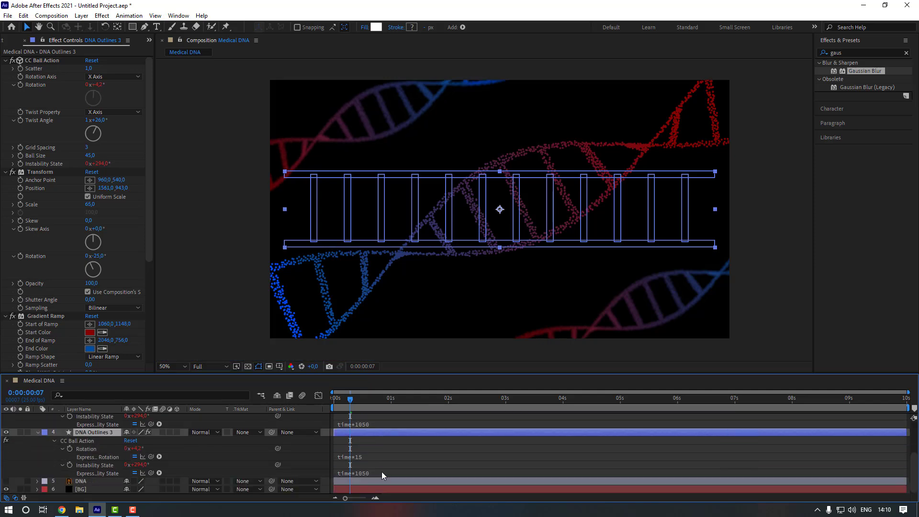
click(351, 457)
click(377, 456)
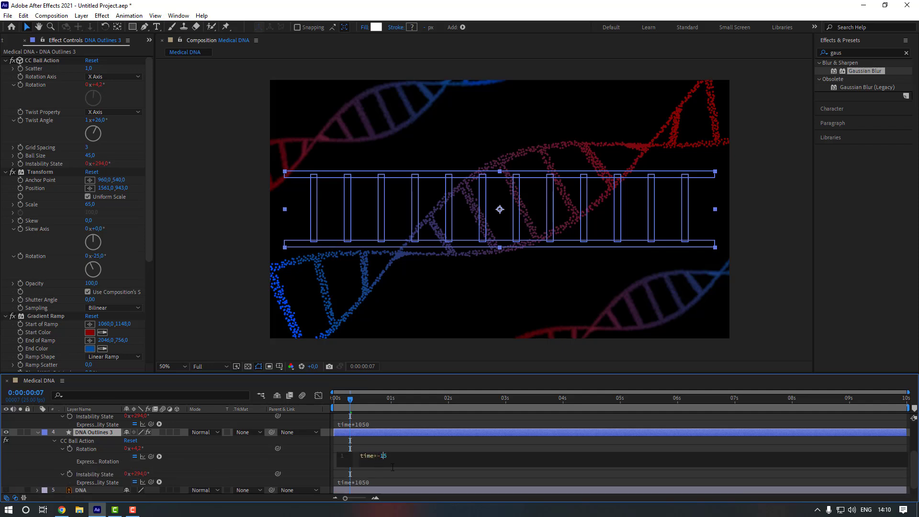
click(393, 450)
scroll(389, 450, up, 3)
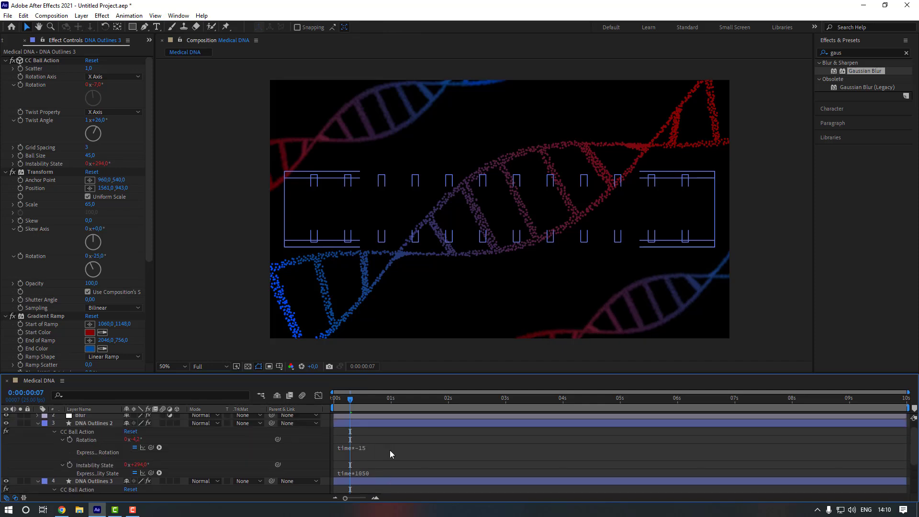
click(37, 424)
click(37, 431)
click(390, 481)
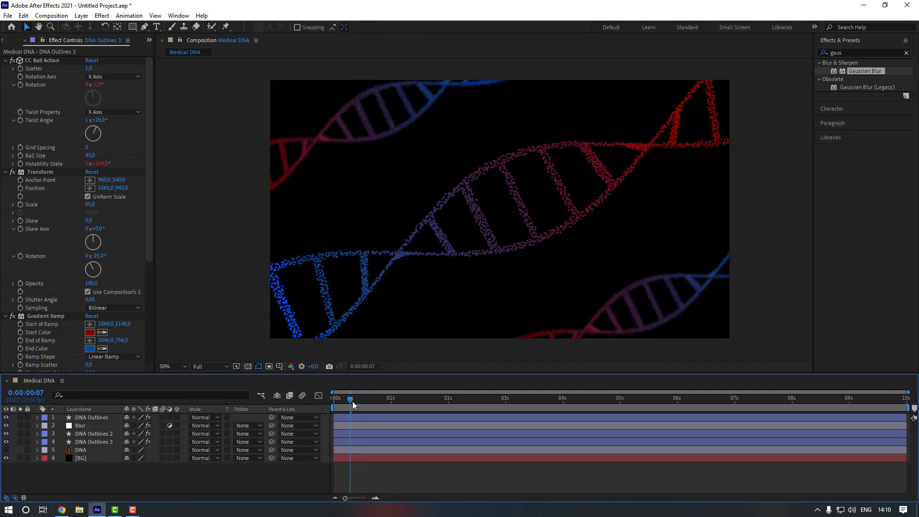
key(space)
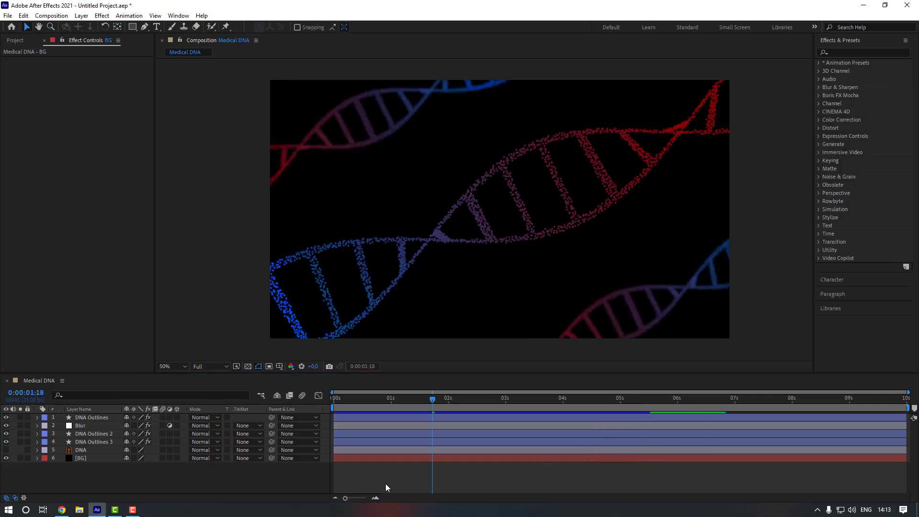
- Apply Particle Playground to the BG layer and move its cannon to the frame's top centre at about 960, 50
click(385, 484)
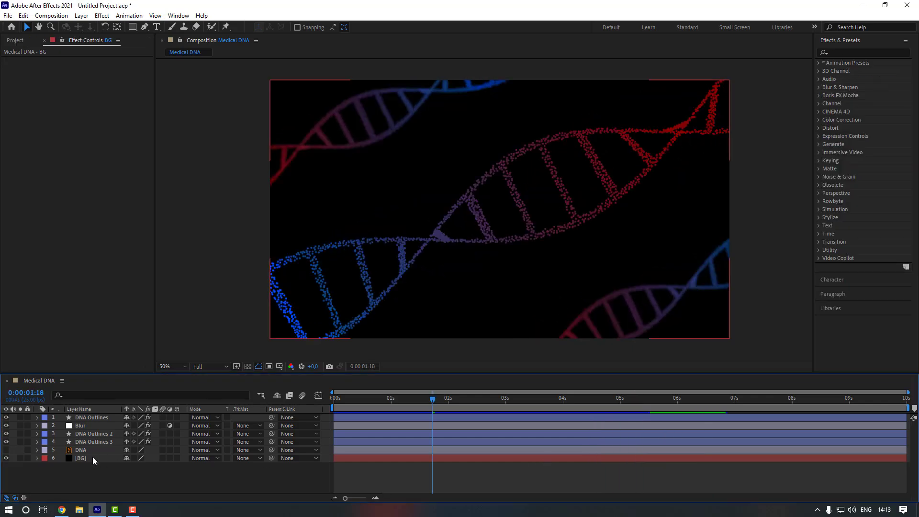
click(90, 458)
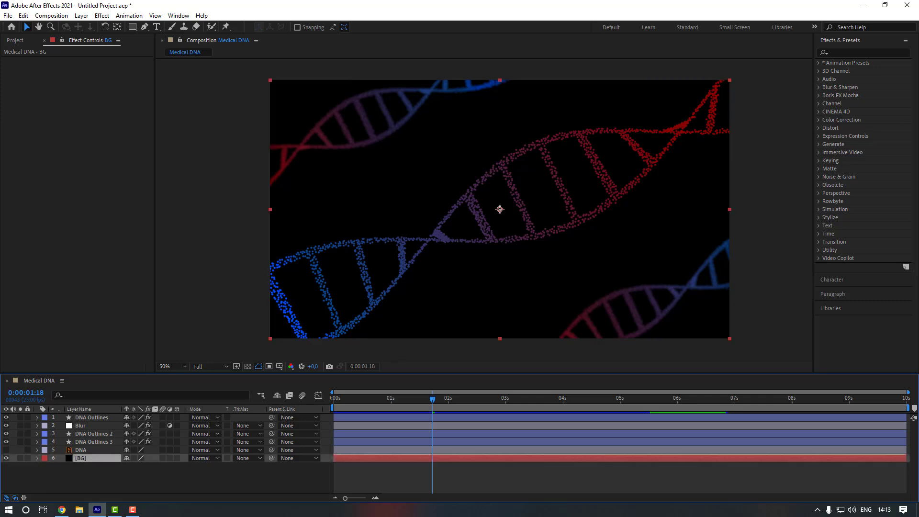
click(866, 54)
text(parti)
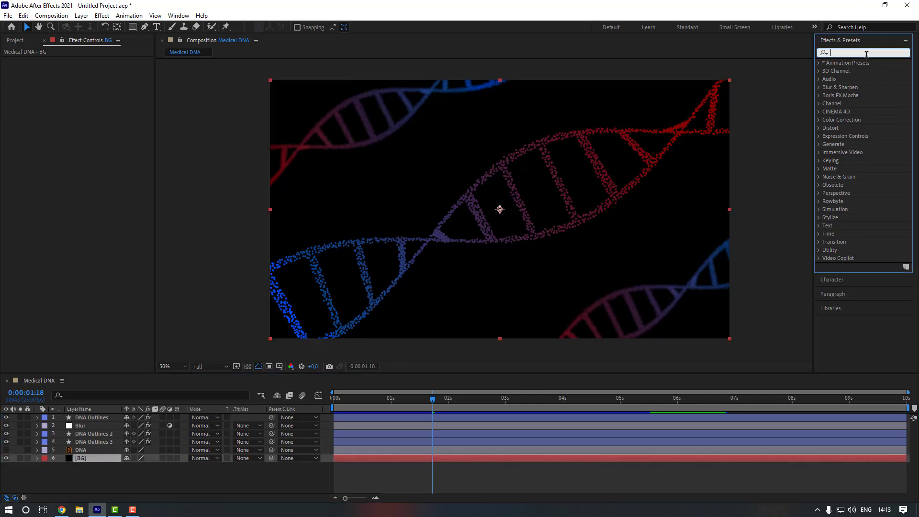
text(c)
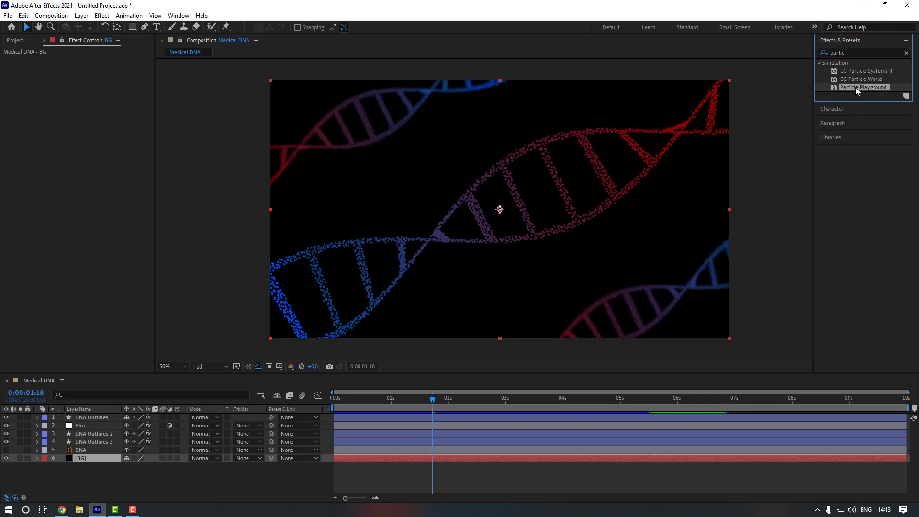
double_click(855, 87)
drag(500, 211, 499, 88)
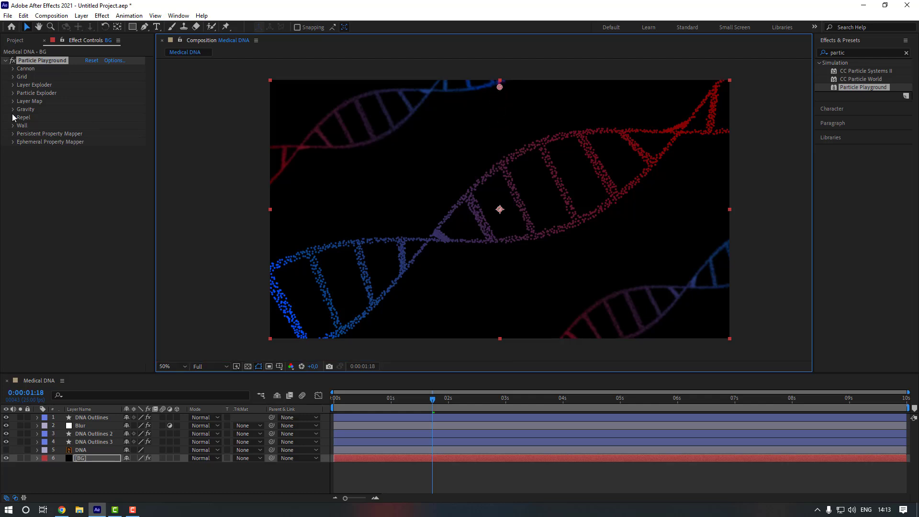
- Set the Particle Playground cannon's direction to 180°, velocity to about 513 and barrel radius to about 1312, and preview the particles
click(13, 69)
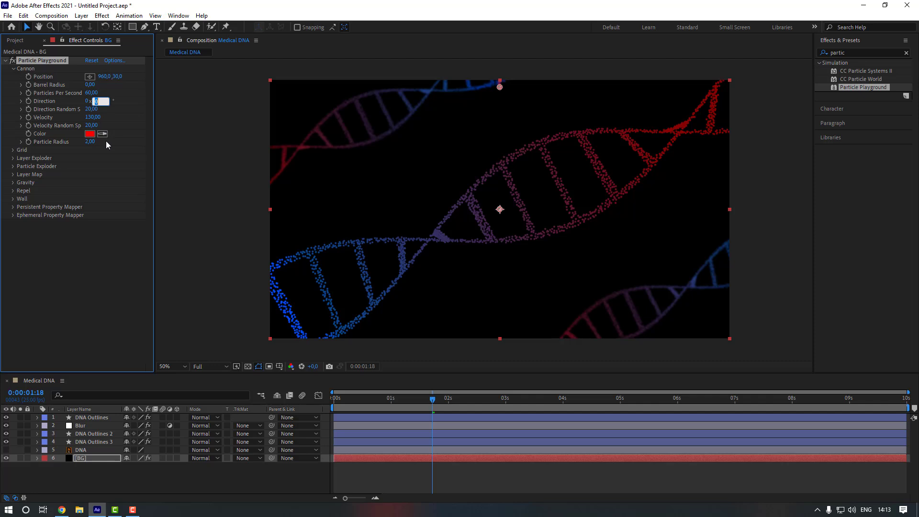
text(180)
key(Return)
drag(94, 120, 126, 116)
drag(91, 87, 165, 86)
drag(573, 103, 736, 106)
click(378, 470)
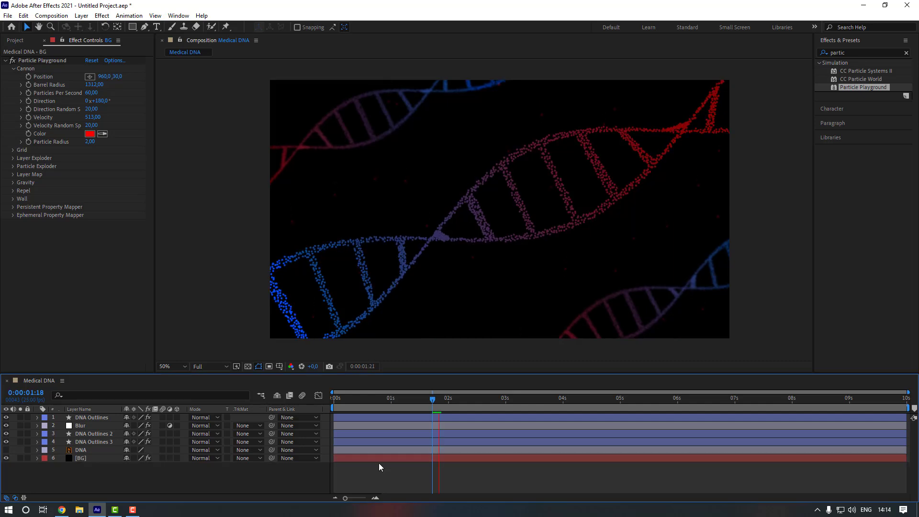
drag(399, 403, 315, 409)
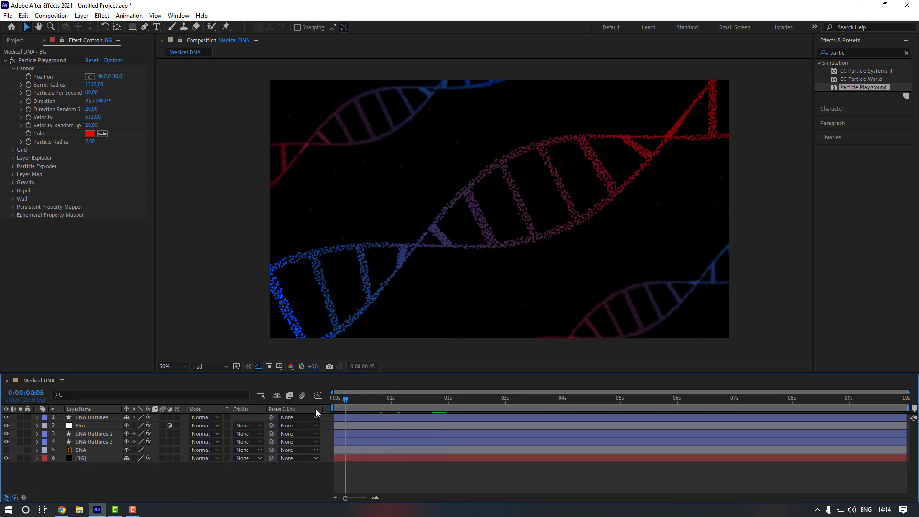
key(space)
key(space)
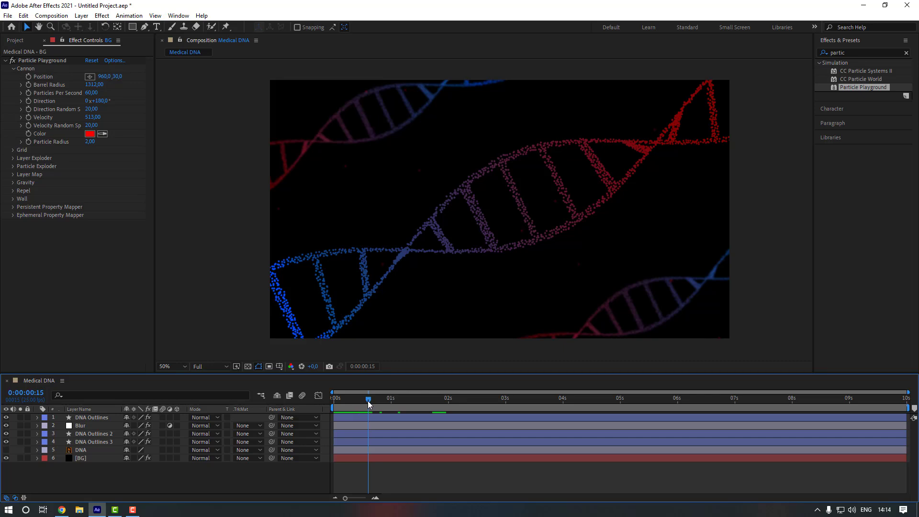
drag(369, 404, 296, 398)
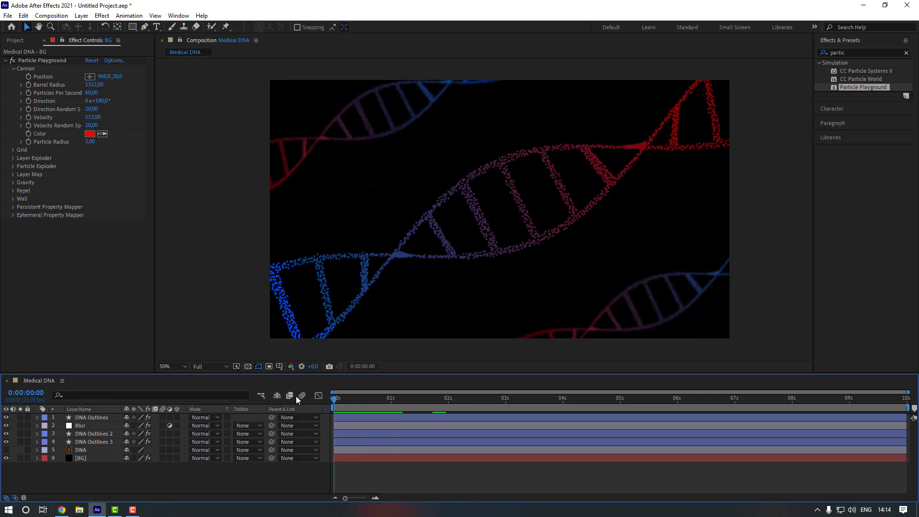
- Set the cannon's Velocity Random Spread to 5
click(91, 125)
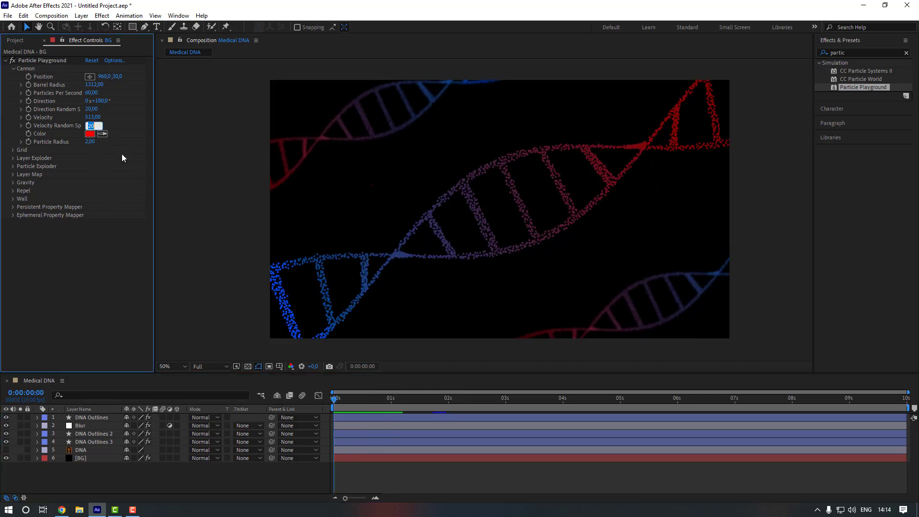
text(5)
key(Return)
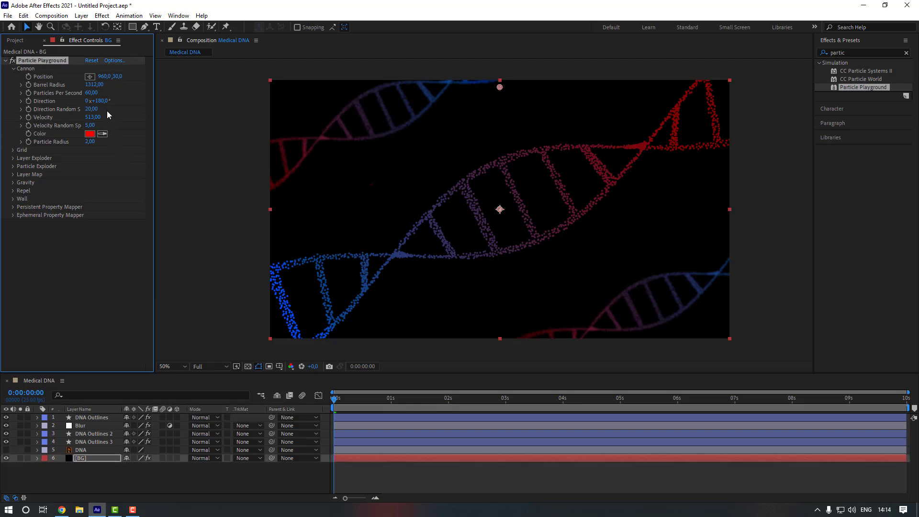
- Try a cannon rate of 20 particles per second, preview it, and return the rate to 60
click(90, 94)
key(Return)
click(399, 464)
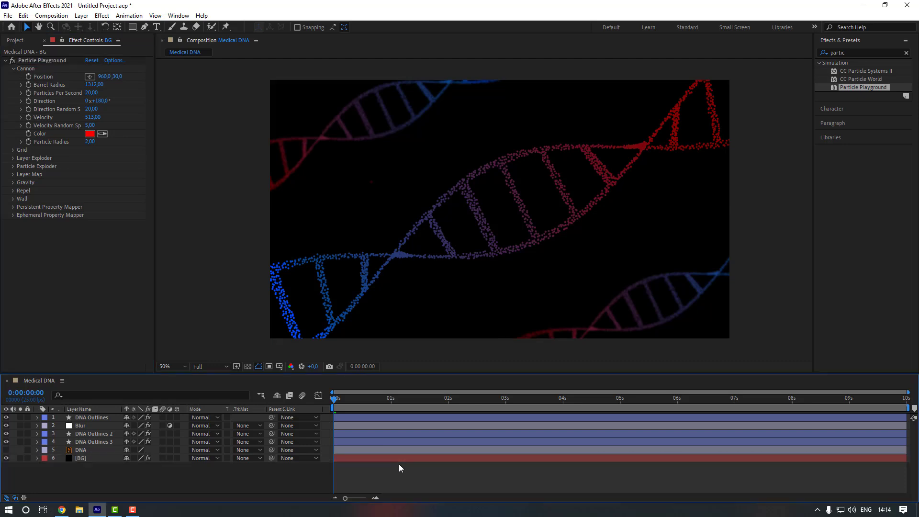
key(space)
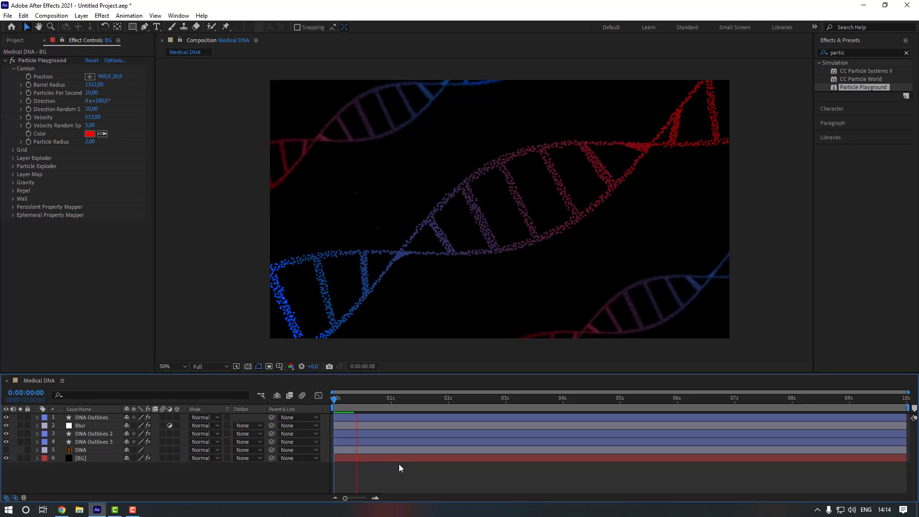
click(91, 93)
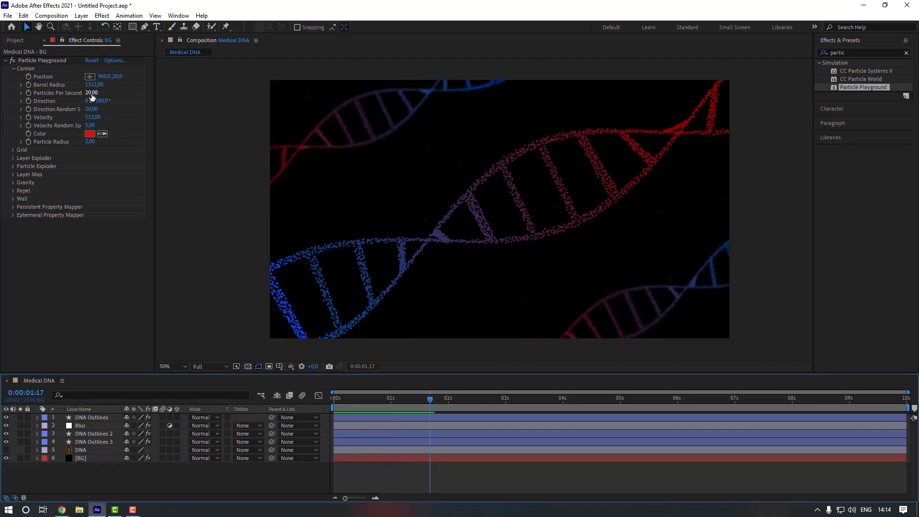
text(60)
key(Return)
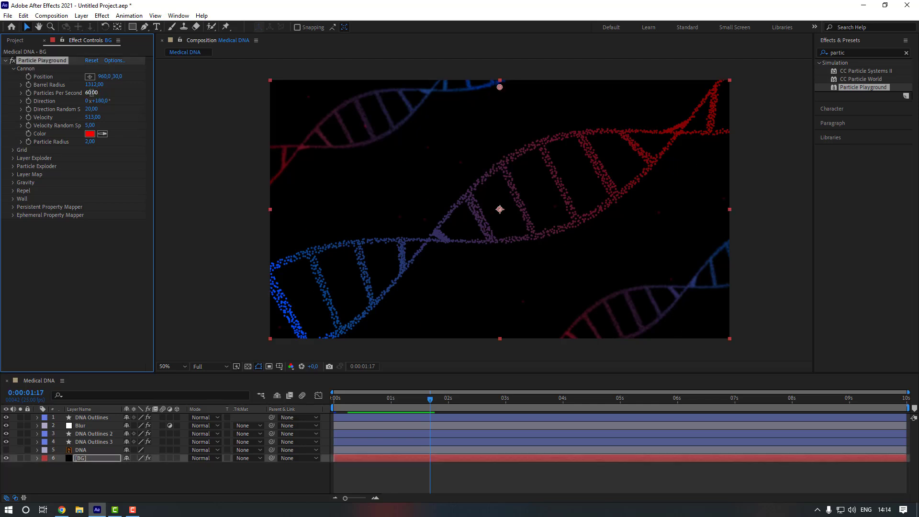
click(393, 481)
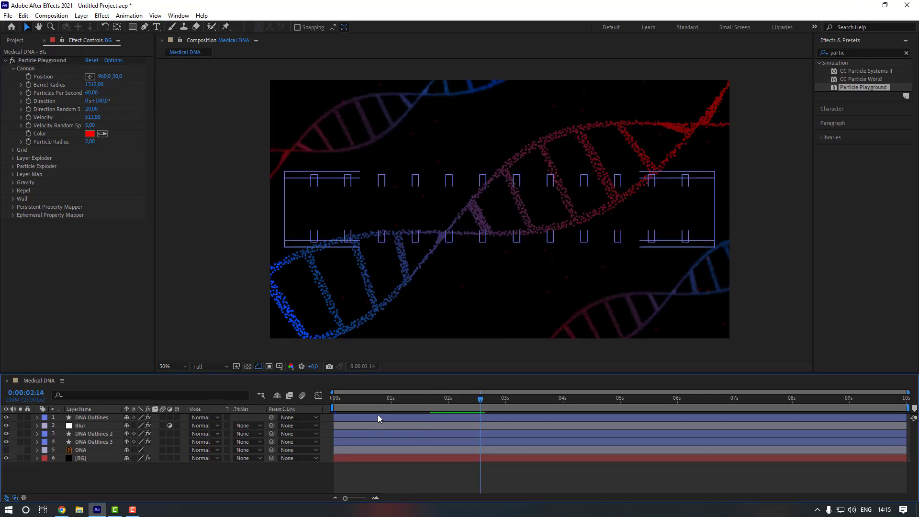
- Move the current time back to about frame 6 and set the cannon's Direction Random Spread to 5
drag(403, 398, 347, 399)
click(91, 109)
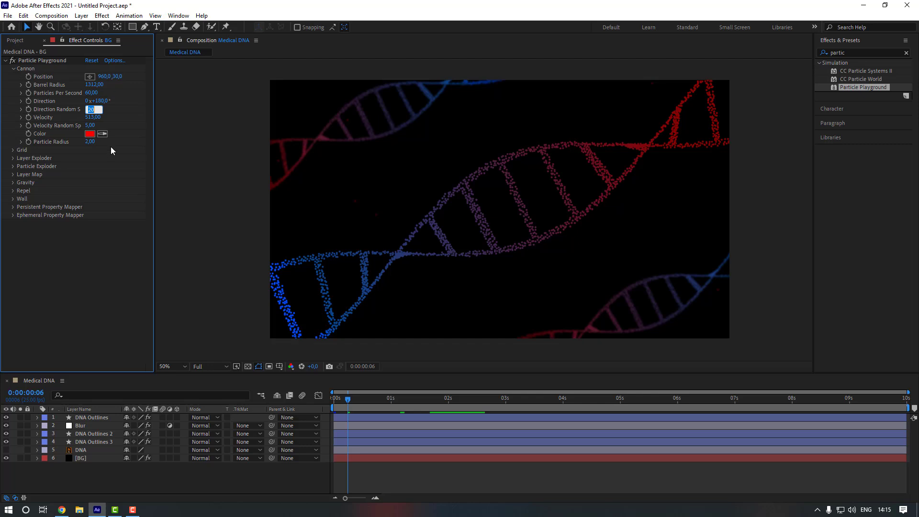
text(5)
key(Return)
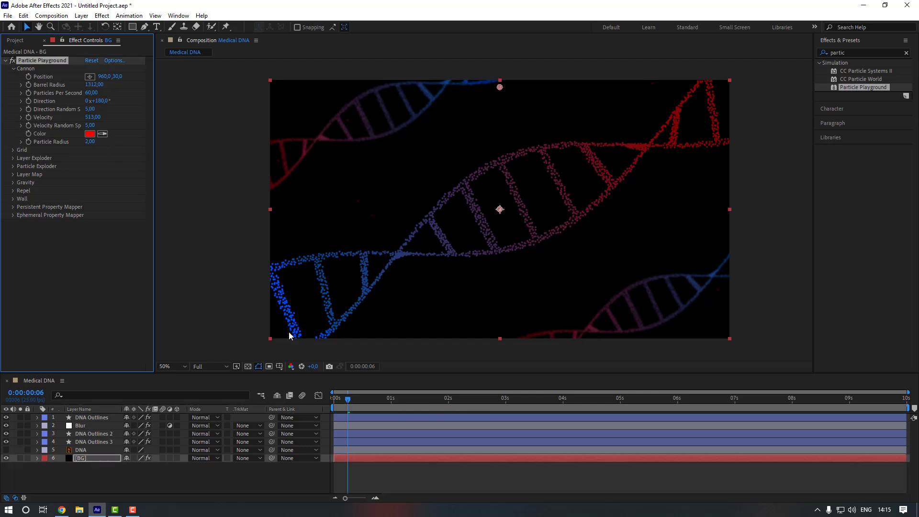